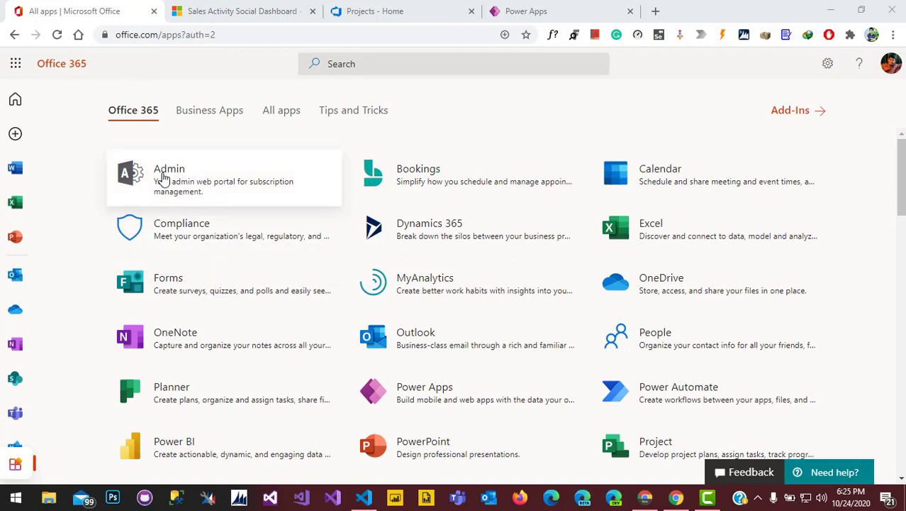
Open the Azure Active Directory admin center from the Microsoft 365 admin center, signing in with the organization's admin account
left_click(178, 190)
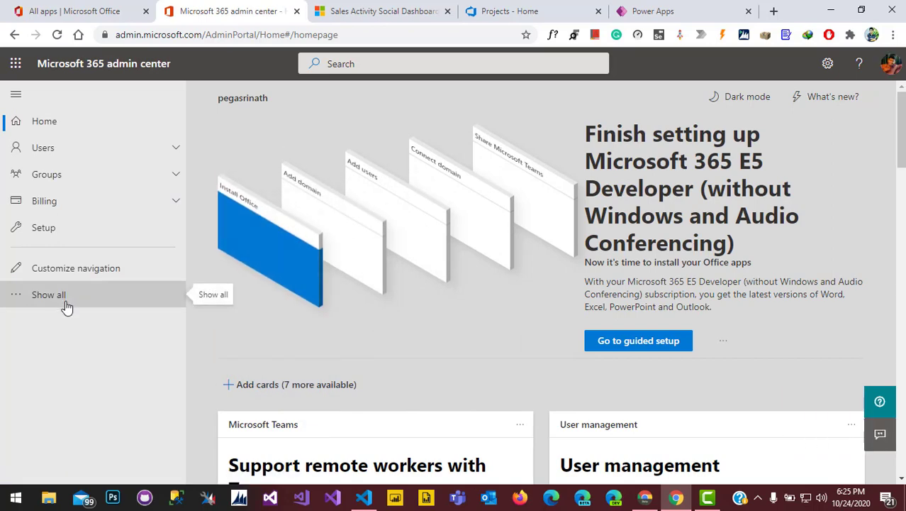
left_click(65, 298)
scroll(99, 466, "down", 3)
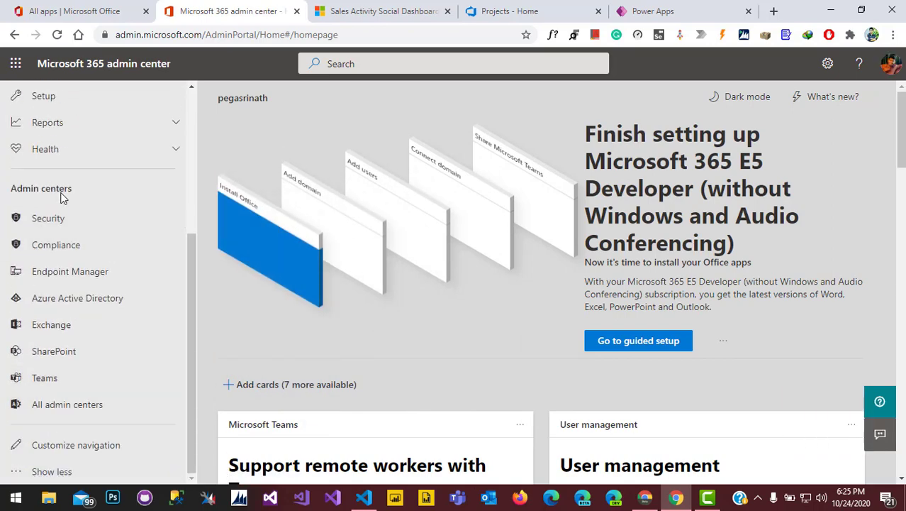
left_click(69, 300)
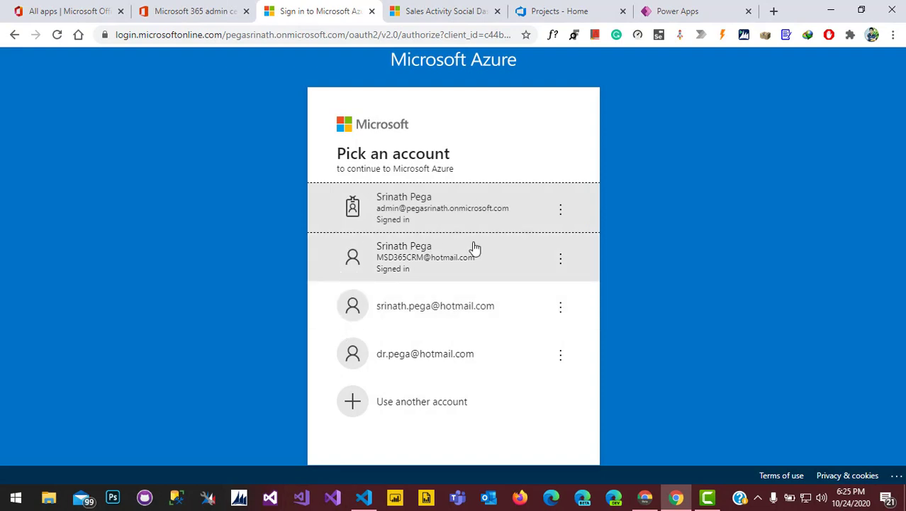
left_click(434, 214)
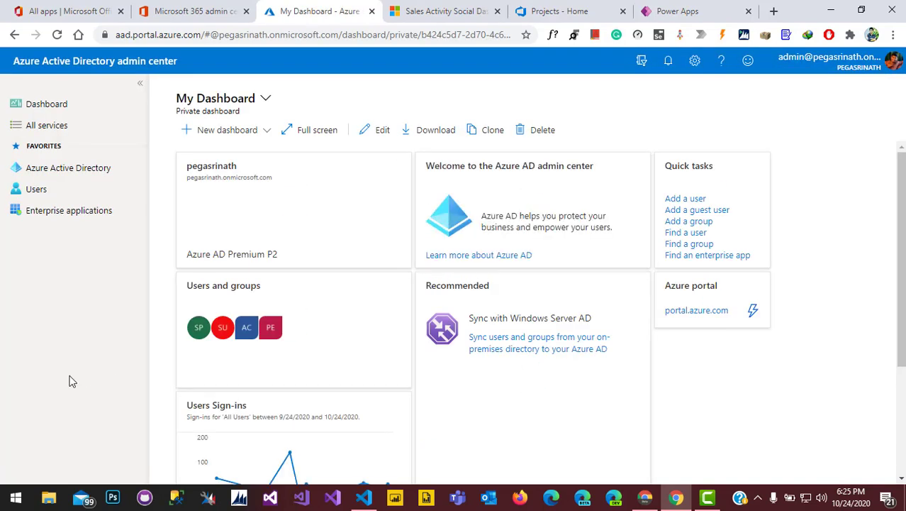
Register a new single-tenant application named "Azure DevOps" in Azure Active Directory, without a redirect URI
left_click(80, 173)
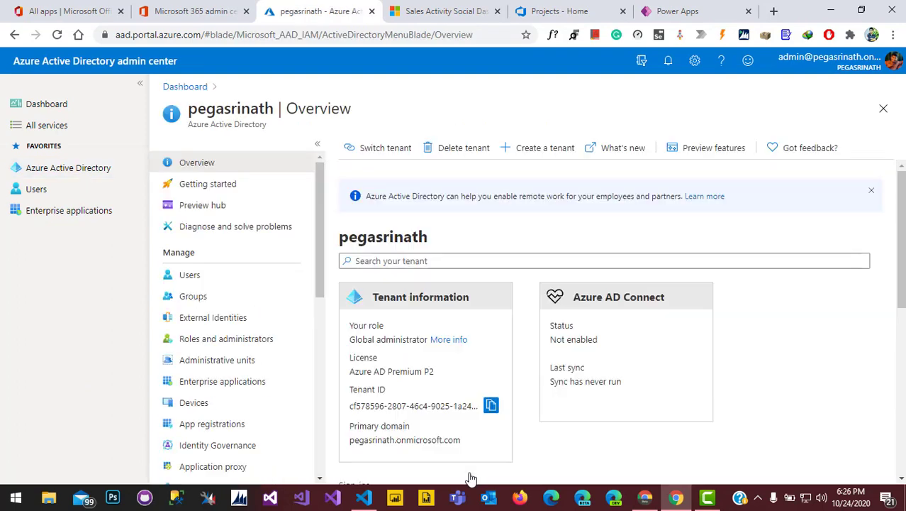
left_click(218, 429)
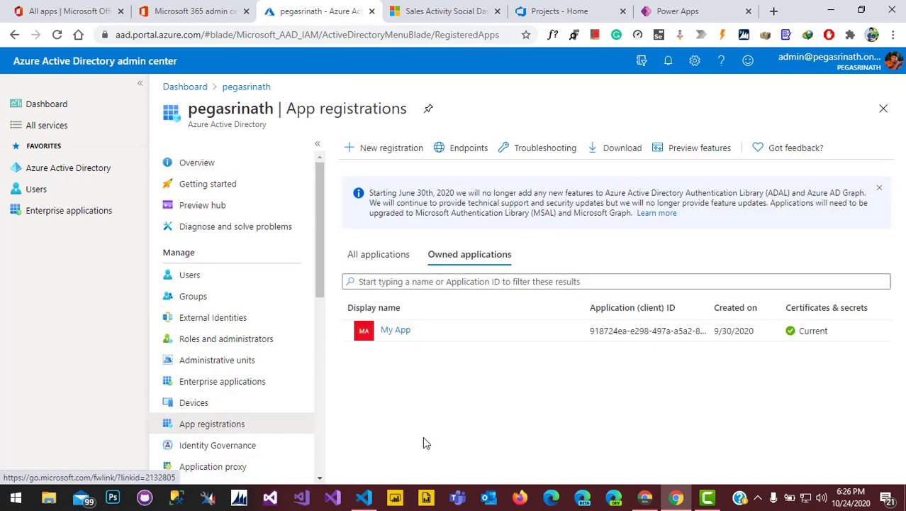
left_click(391, 148)
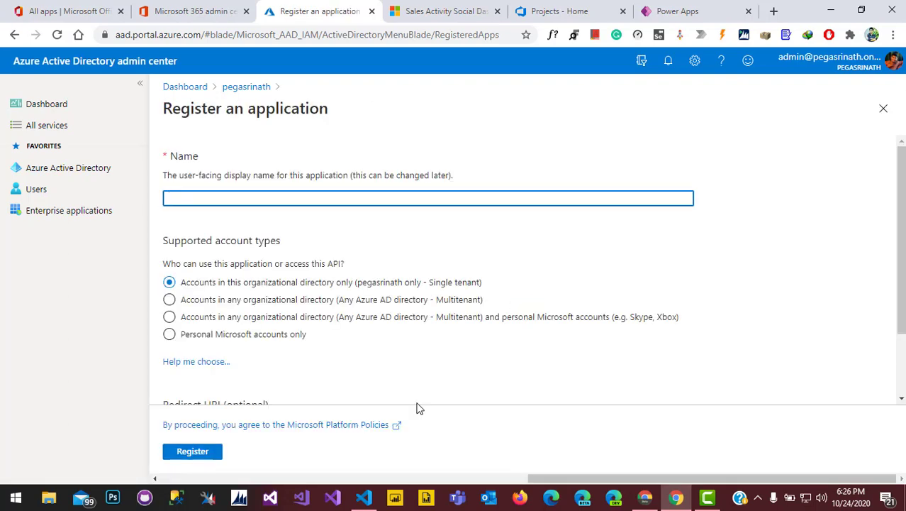
type("Azure DevOps")
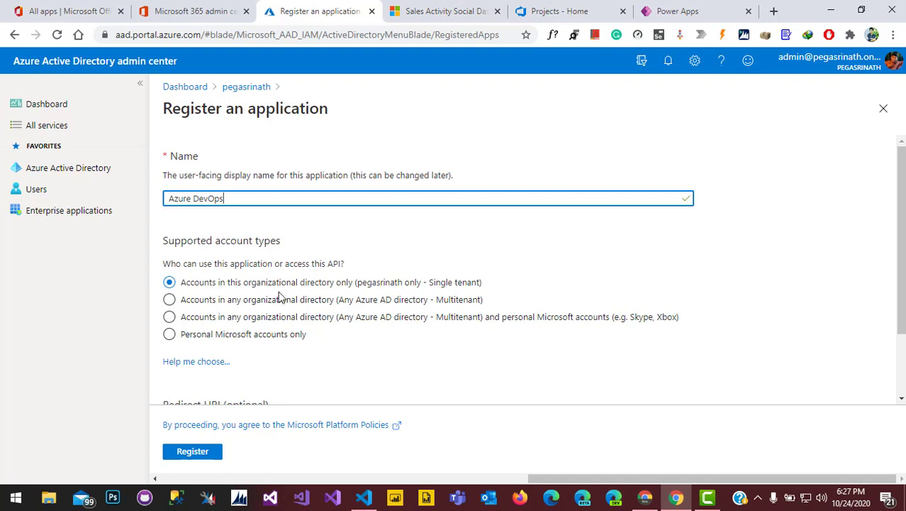
scroll(493, 288, "down", 2)
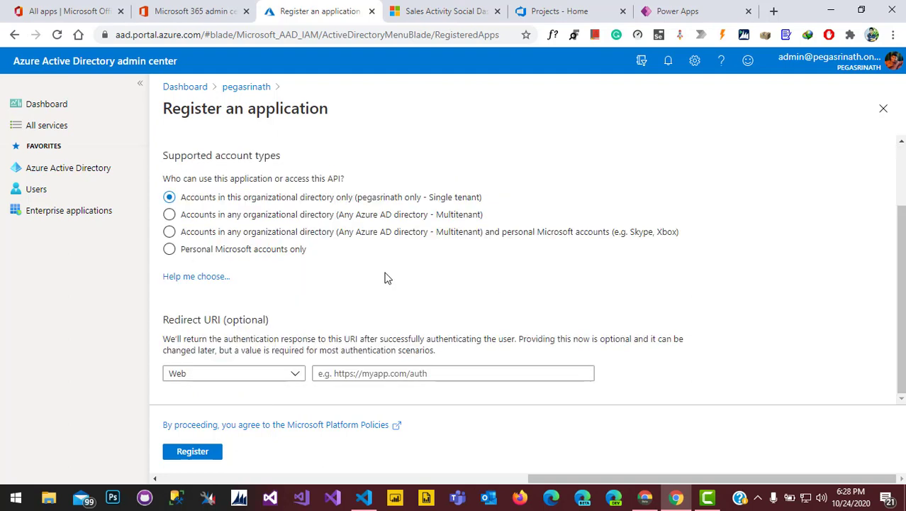
left_click(193, 452)
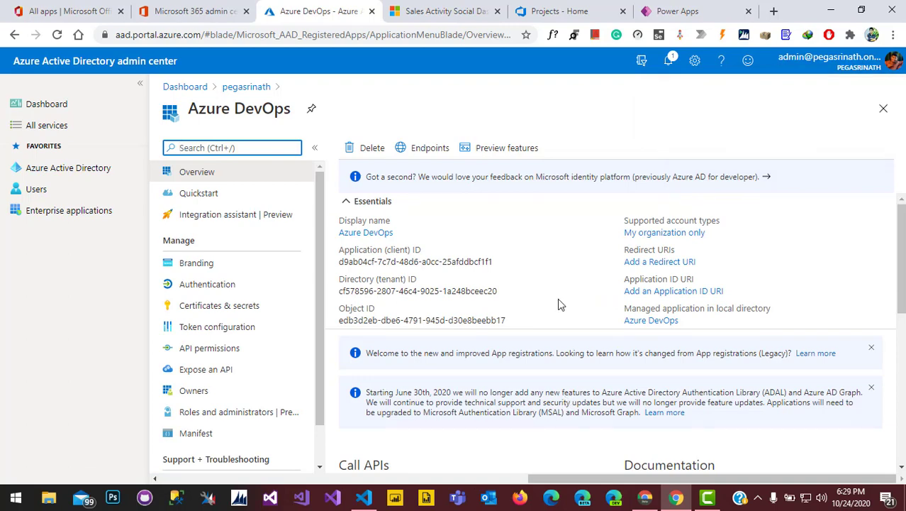
Add the Dynamics CRM delegated permission user_impersonation to the Azure DevOps app's API permissions
left_click(209, 352)
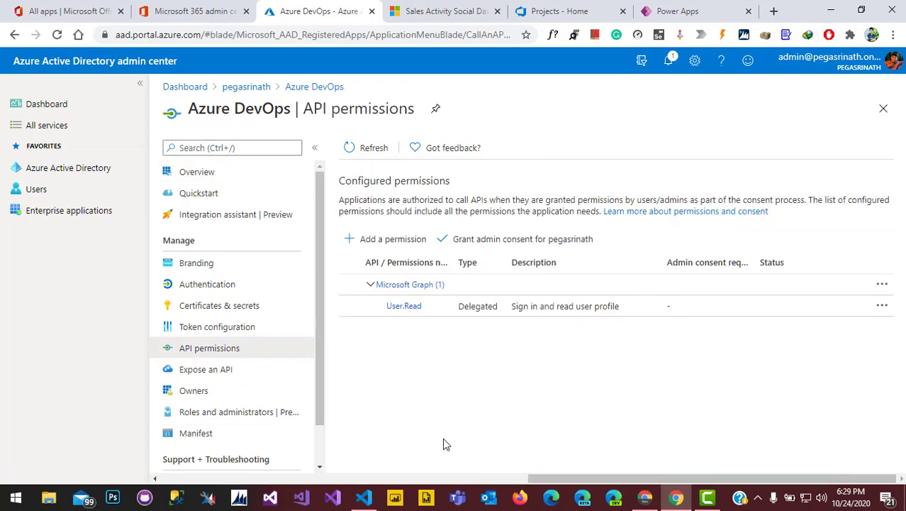
left_click(394, 243)
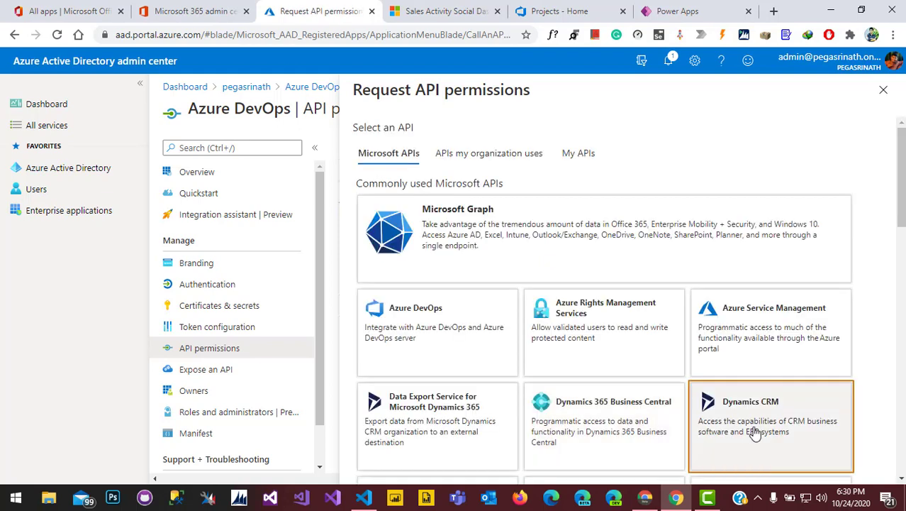
left_click(755, 434)
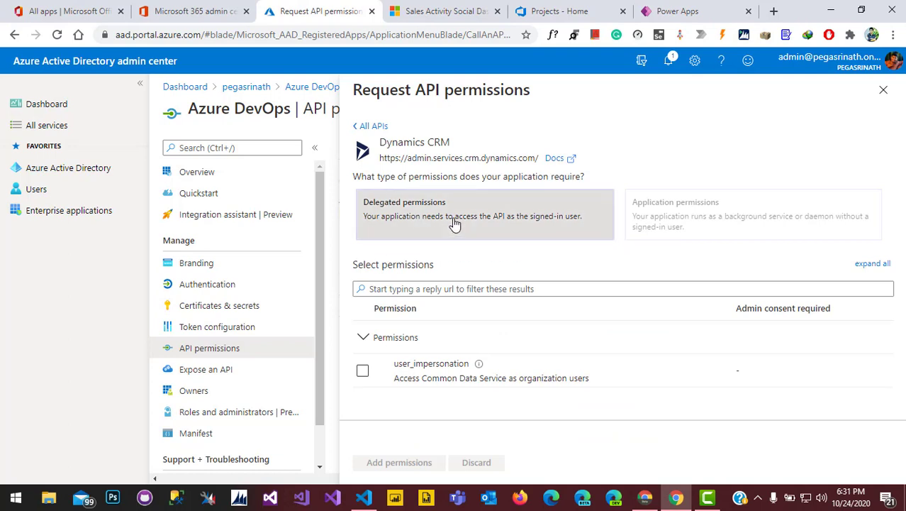
left_click(431, 235)
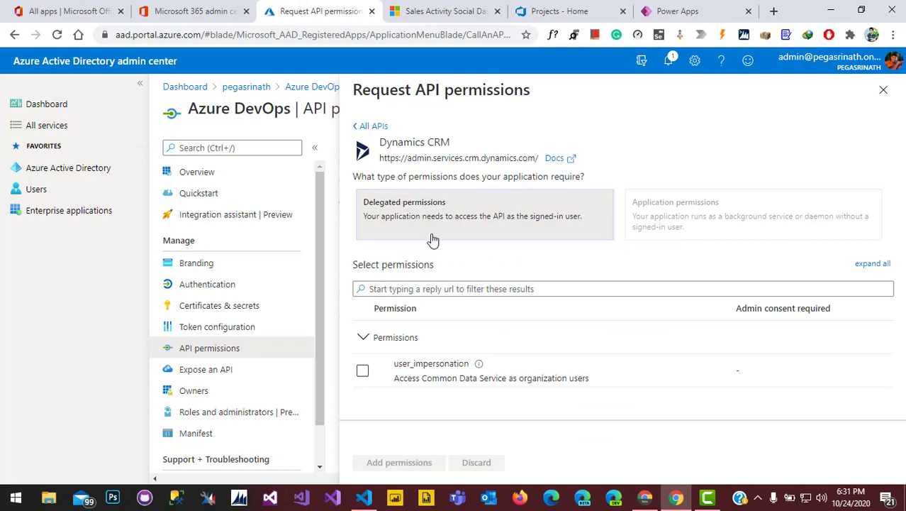
left_click(361, 371)
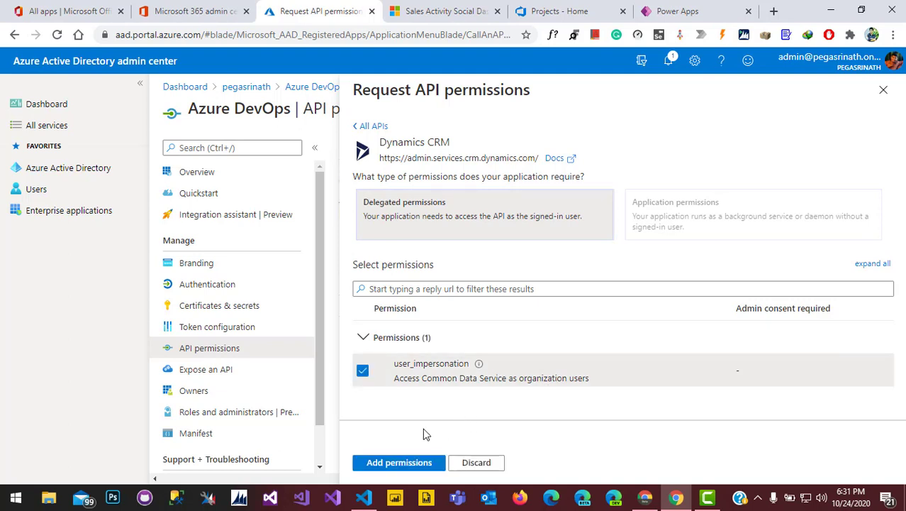
left_click(398, 463)
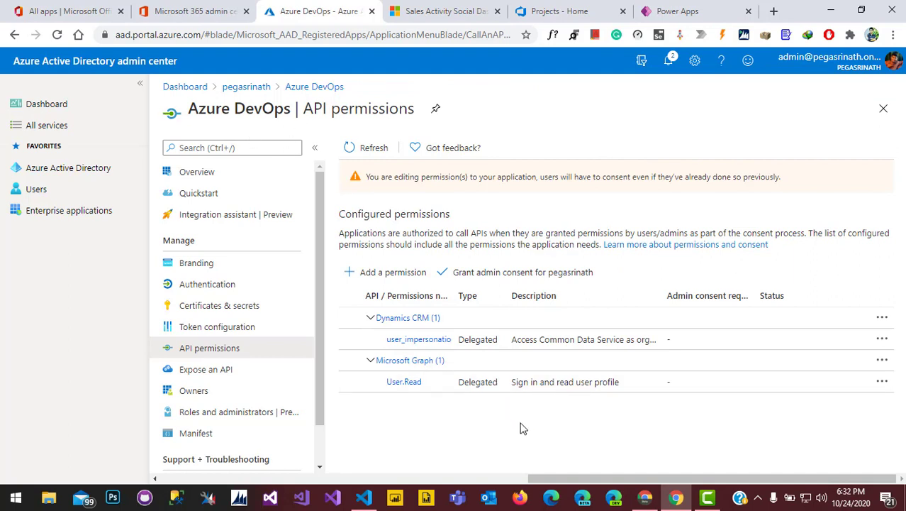
Grant admin consent for the app's configured permissions and return to the app's overview
left_click(508, 281)
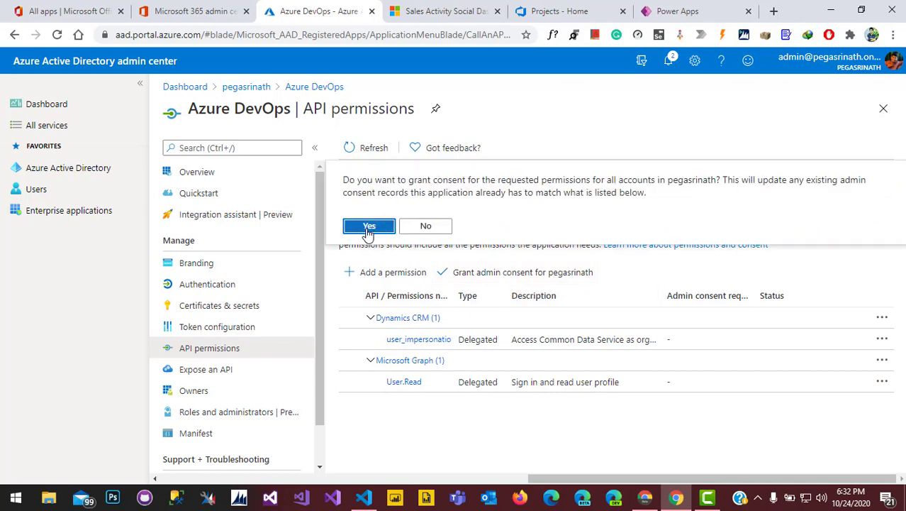
left_click(368, 227)
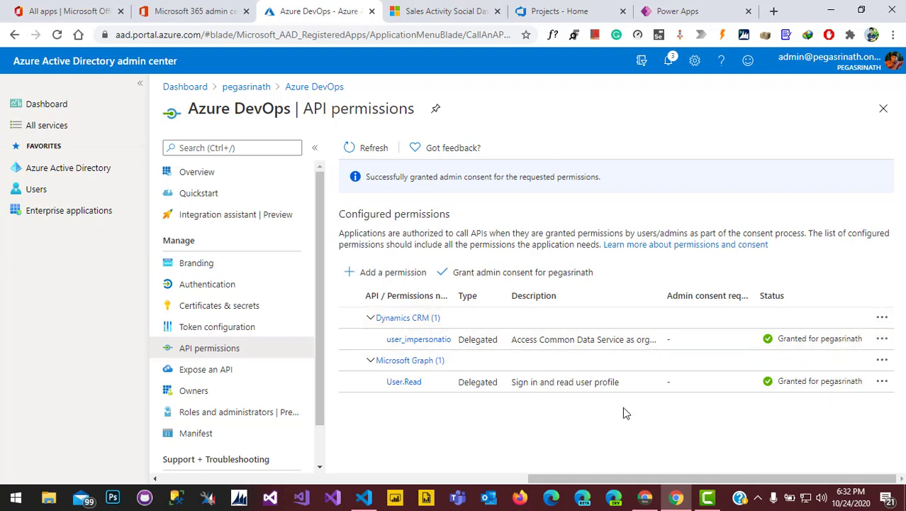
left_click(215, 176)
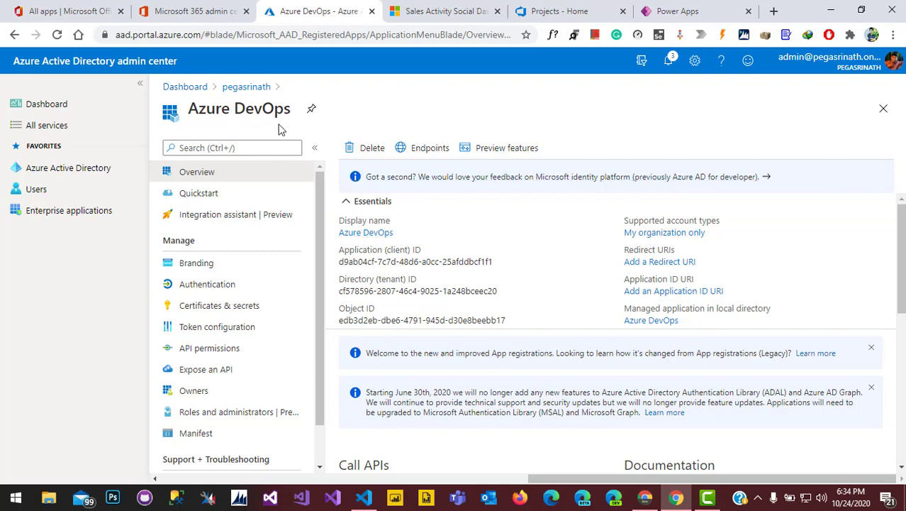
Add a client secret with the description "Key" that never expires, and return to the app's overview
left_click(212, 307)
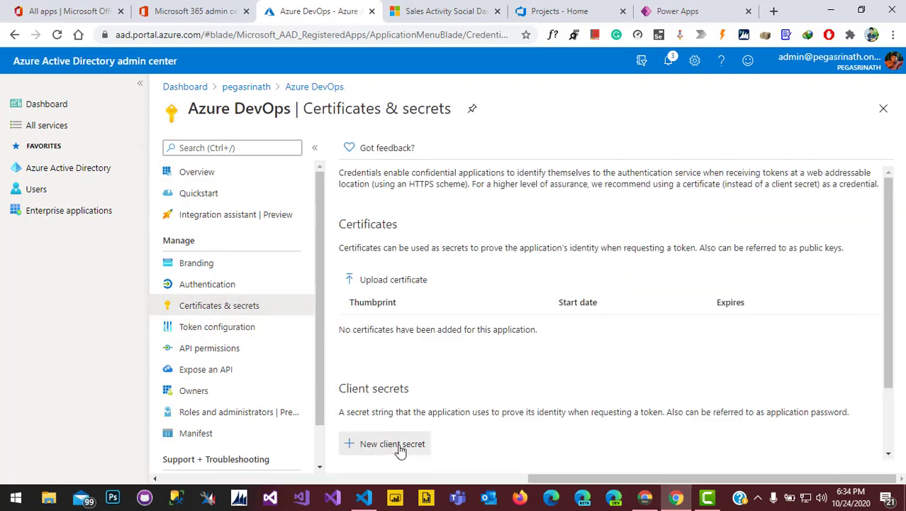
left_click(392, 444)
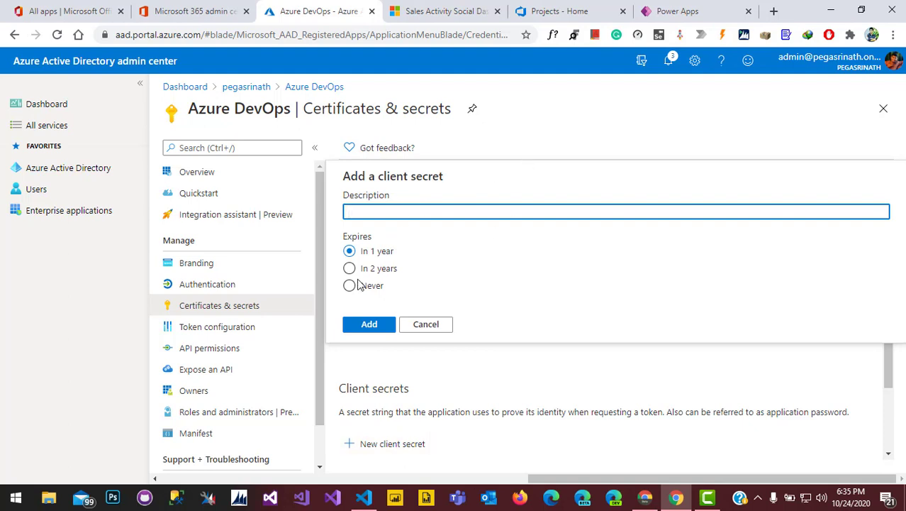
left_click(350, 287)
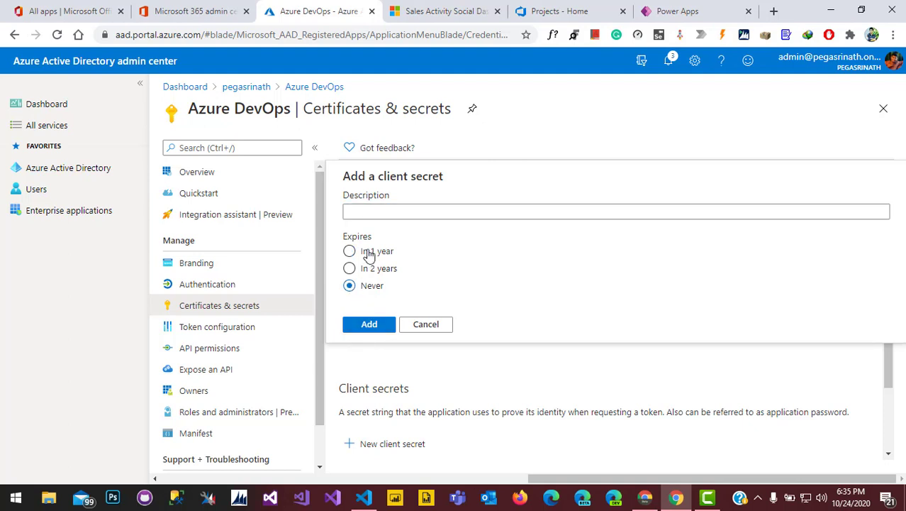
left_click(374, 211)
left_click(374, 211)
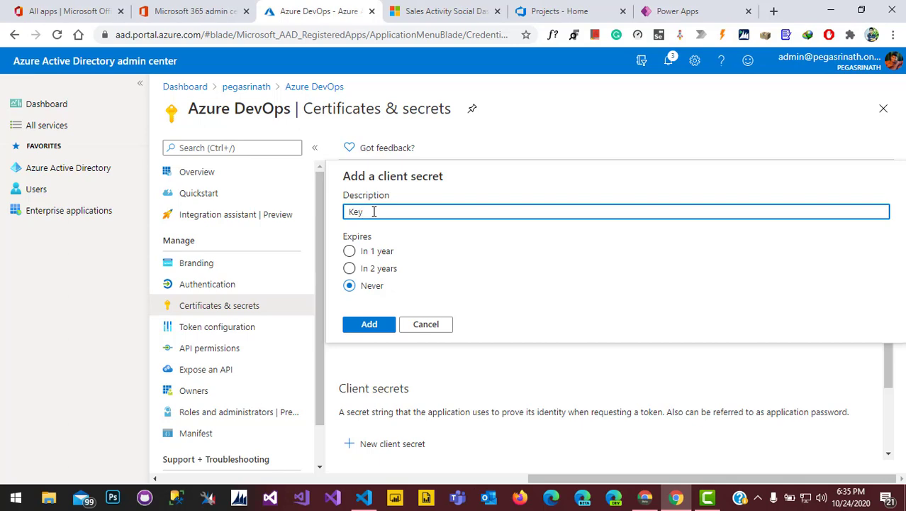
left_click(376, 324)
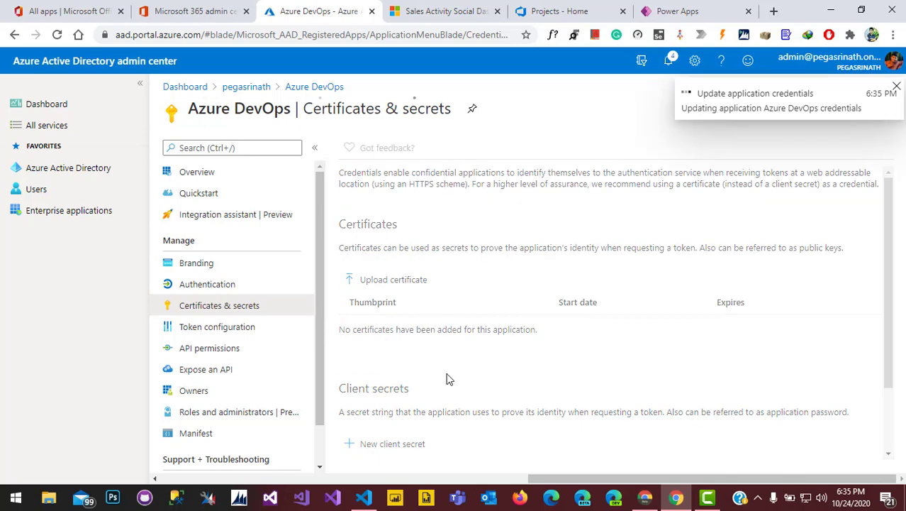
scroll(463, 391, "down", 2)
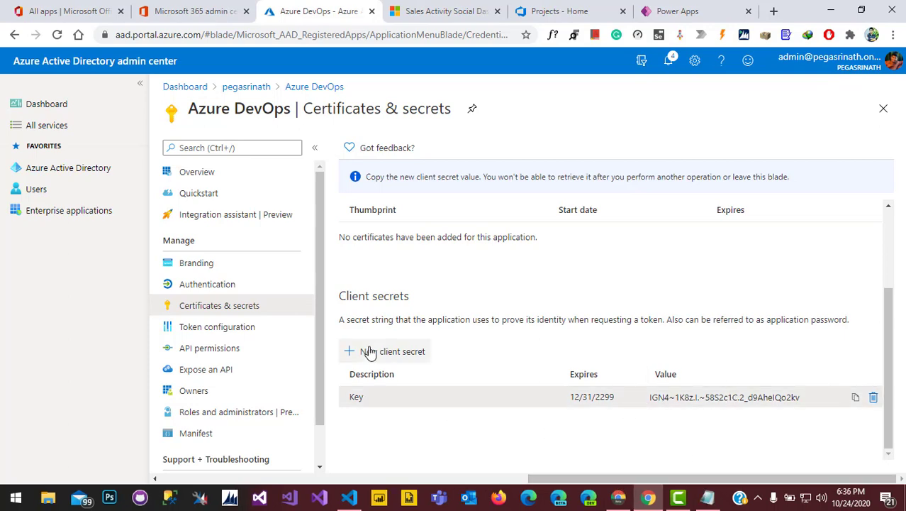
left_click(234, 172)
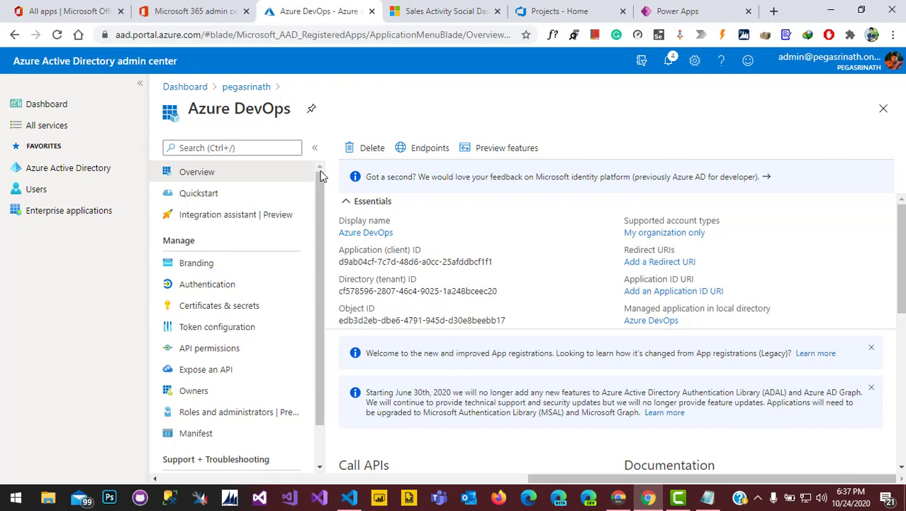
Switch to the Microsoft 365 admin center and start adding a new user from the active users list
left_click(188, 11)
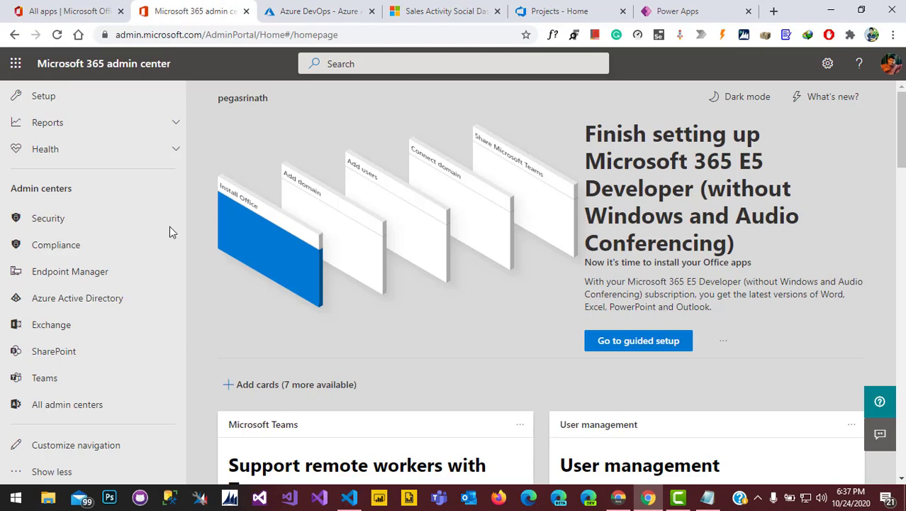
scroll(80, 145, "up", 4)
left_click(81, 147)
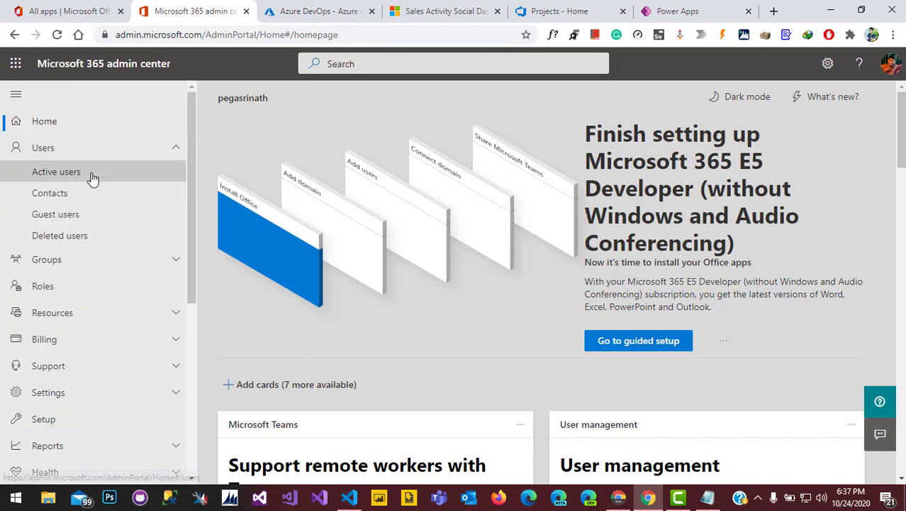
left_click(92, 174)
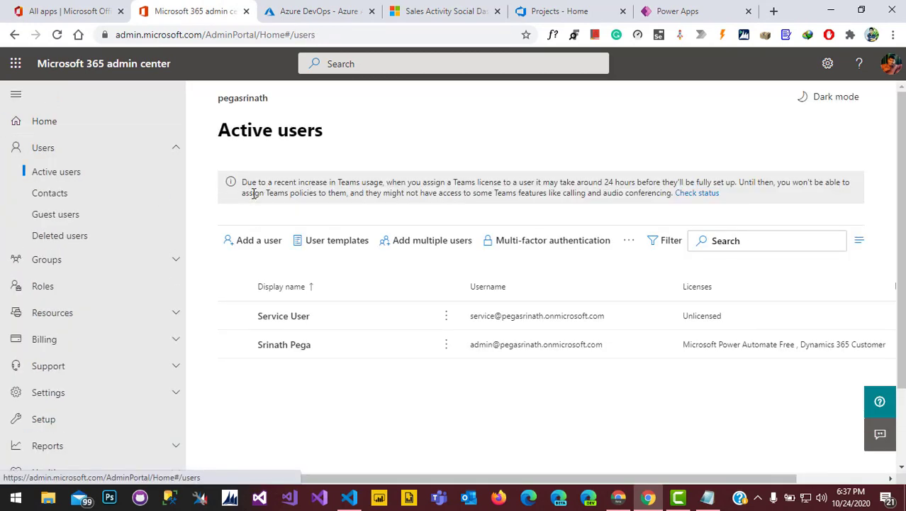
left_click(255, 243)
Enter first name "Azure", last name "DevOps" and username "azuredevops" for the new user
type("A")
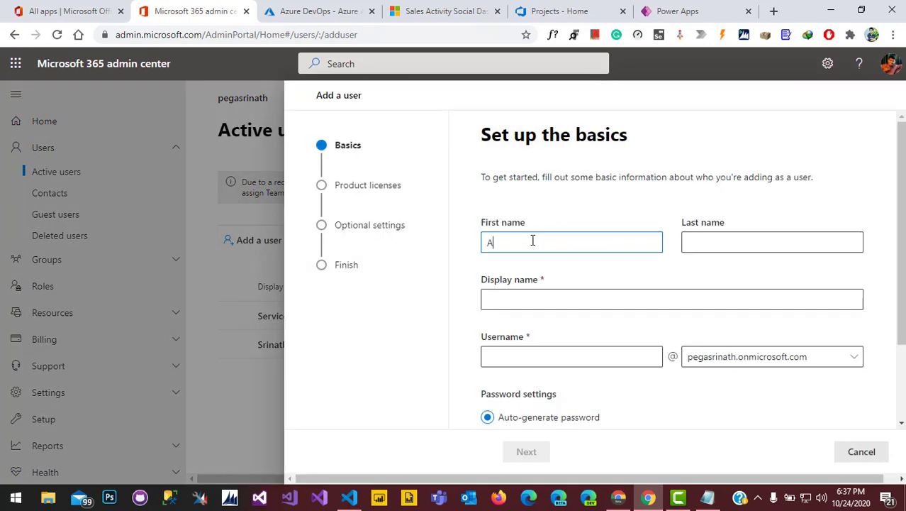
type("zure")
left_click(719, 238)
type("De")
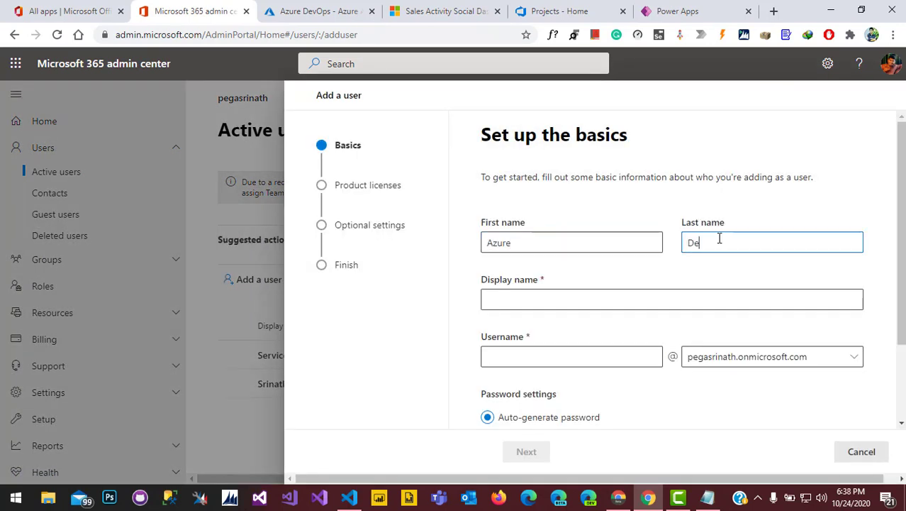
type("vOps")
left_click(568, 353)
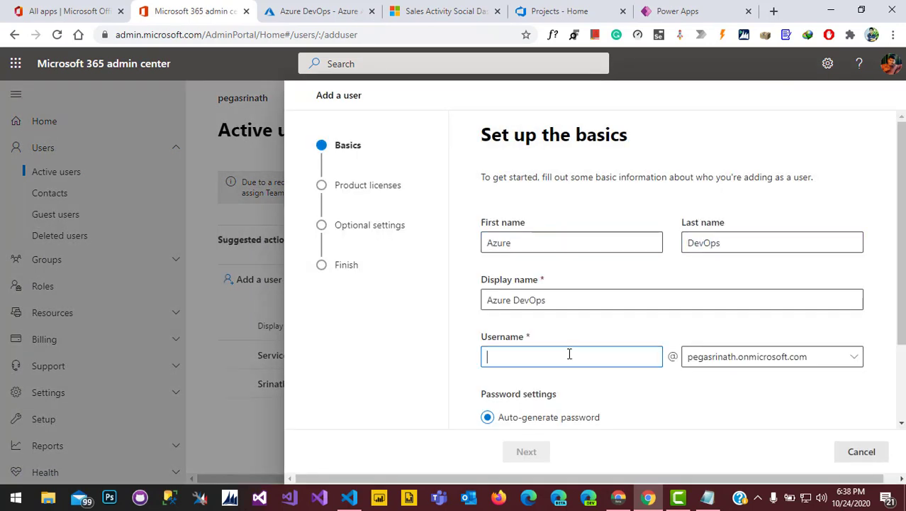
type("azured")
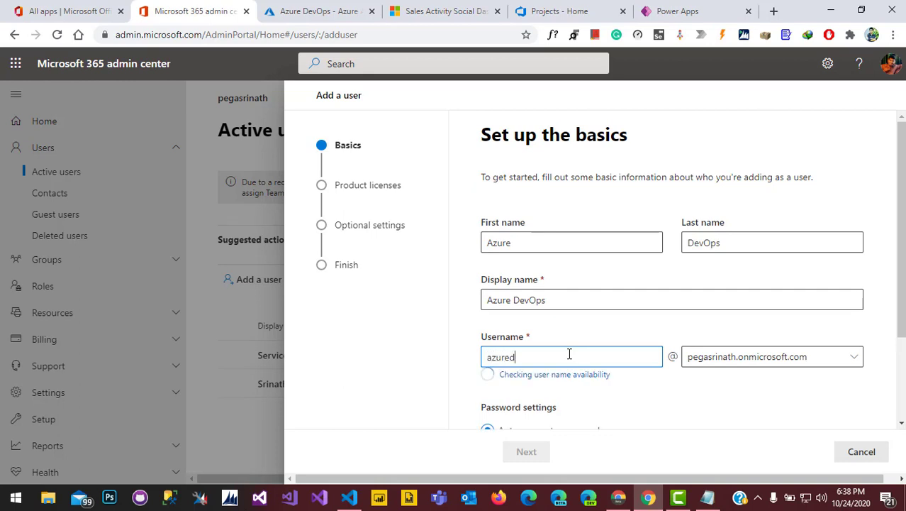
type("evops")
Choose to create the password manually, enter the account password, waive the password change at first sign-in, and continue to product licenses
scroll(610, 369, "down", 3)
left_click(487, 335)
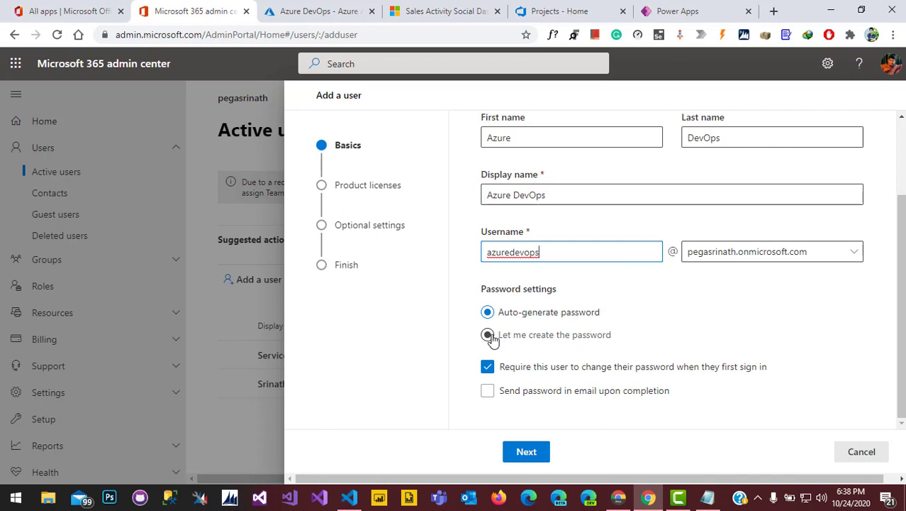
left_click(538, 383)
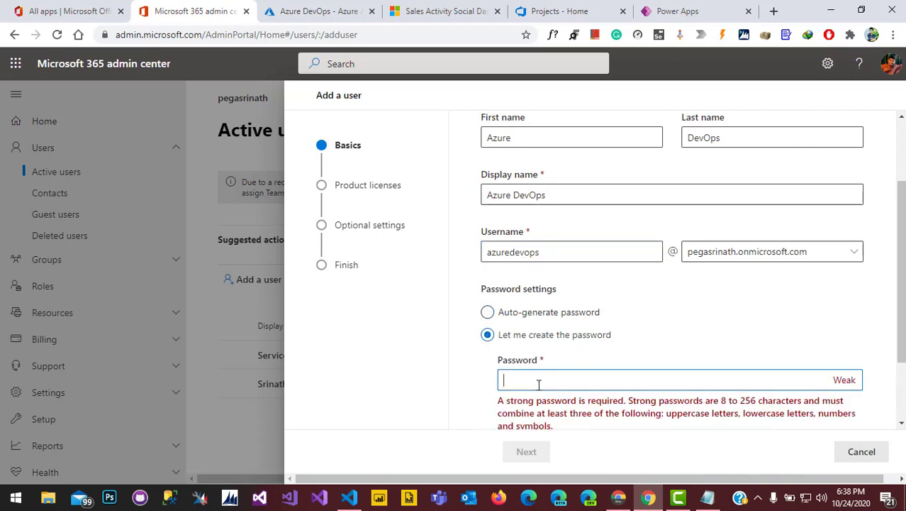
type("••••••••••")
scroll(488, 378, "down", 1)
left_click(487, 366)
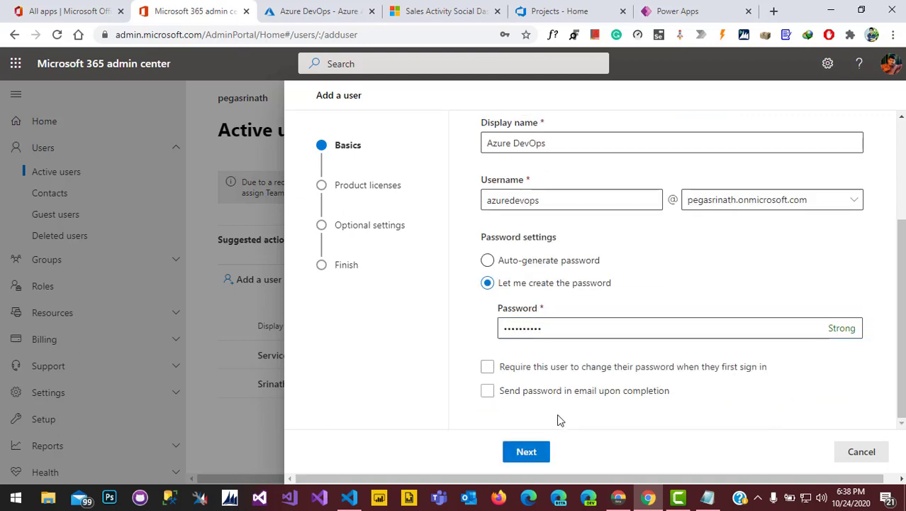
left_click(532, 456)
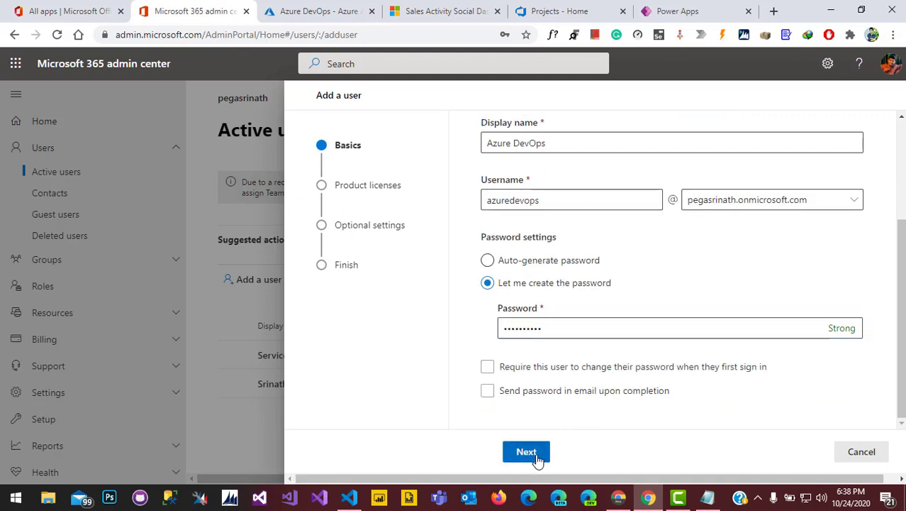
Assign the Microsoft 365 E5 Developer (without Windows and Audio Conferencing) license to the new user and continue to optional settings
scroll(729, 292, "down", 3)
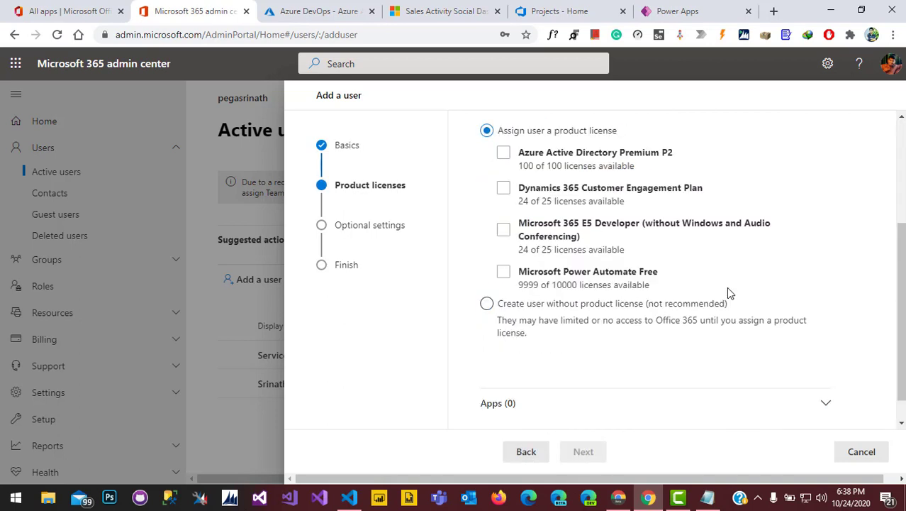
scroll(728, 292, "up", 3)
scroll(728, 292, "down", 3)
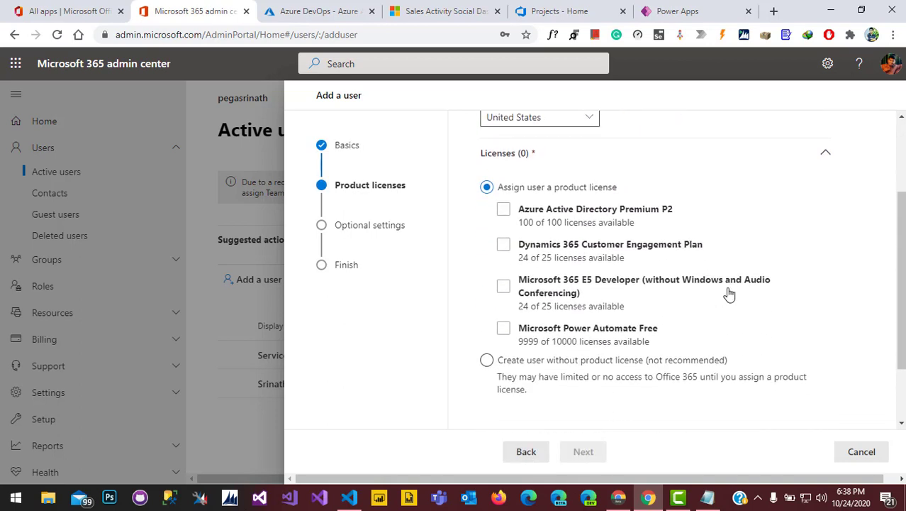
scroll(729, 293, "down", 1)
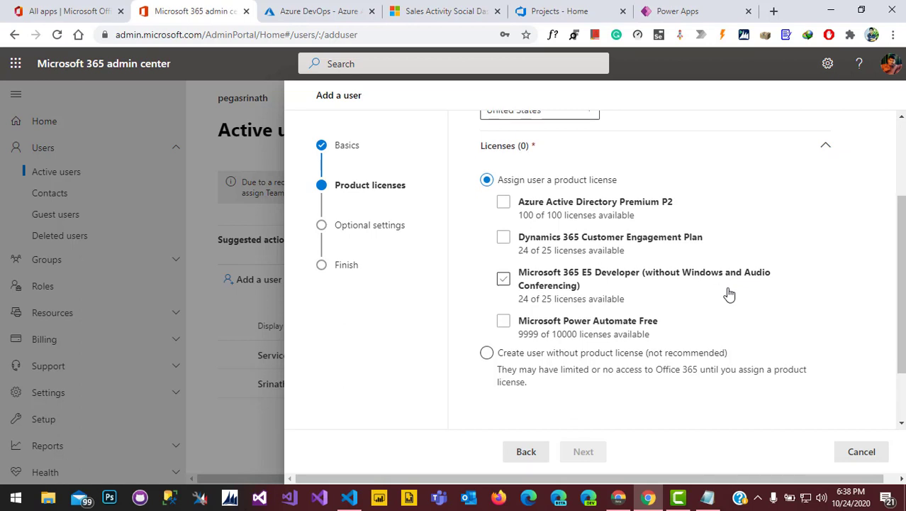
scroll(729, 293, "up", 2)
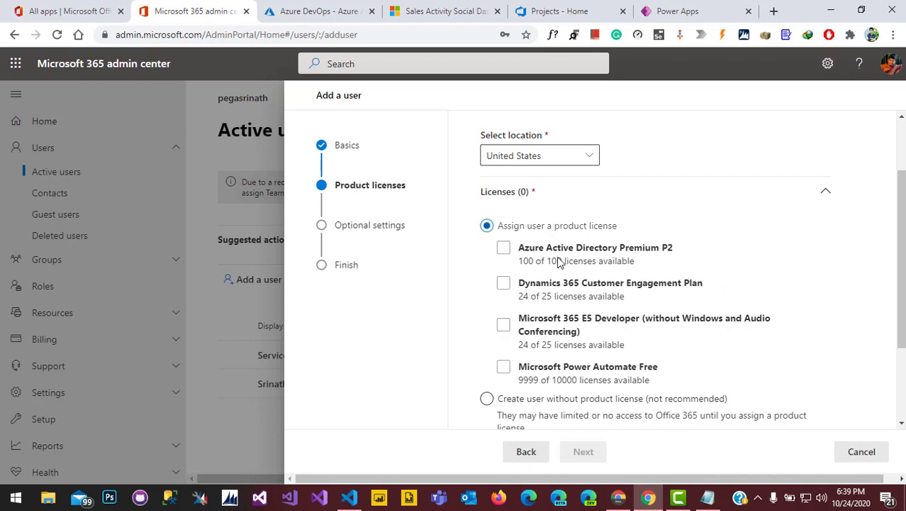
left_click(504, 326)
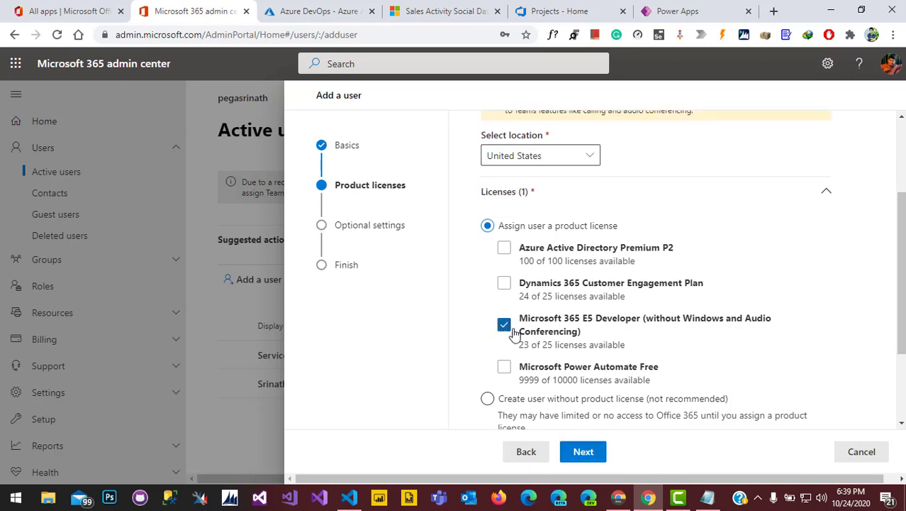
scroll(546, 397, "down", 1)
left_click(583, 452)
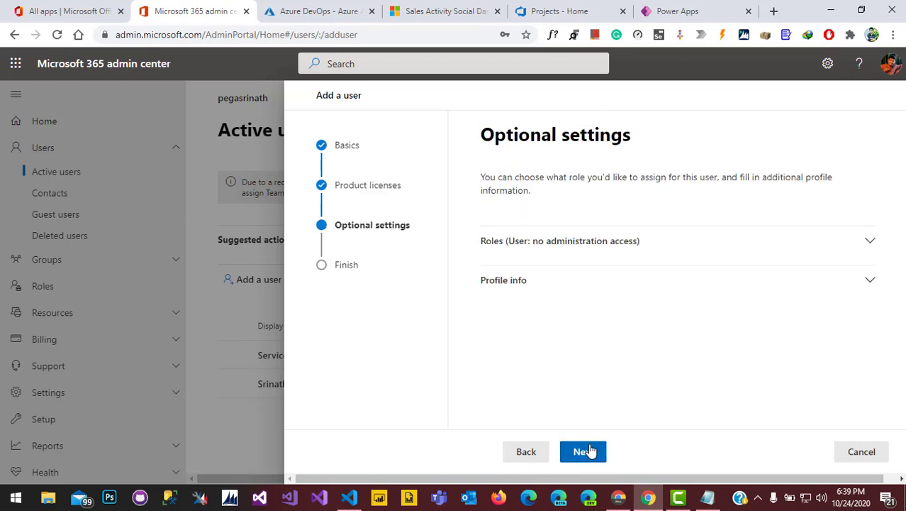
Keep the optional settings at their defaults, finish adding the user, and close the Add a user wizard
left_click(586, 452)
scroll(606, 454, "down", 2)
left_click(606, 452)
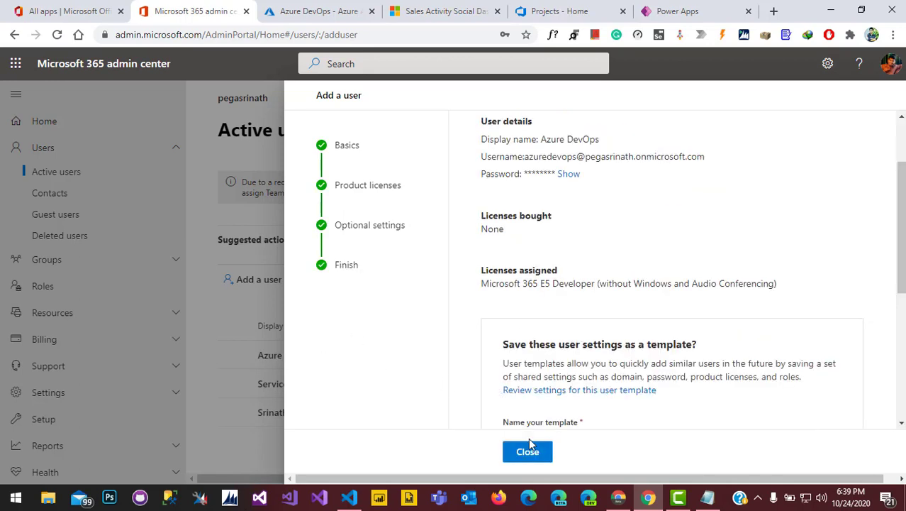
left_click(528, 452)
Open the Azure DevOps user's details and review the assigned licenses
left_click(629, 356)
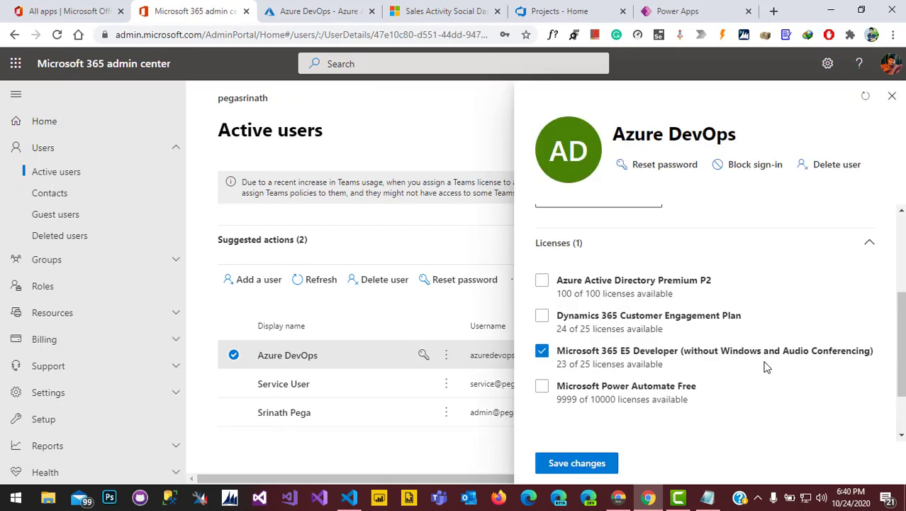
scroll(766, 366, "down", 1)
left_click_drag(738, 371, 557, 371)
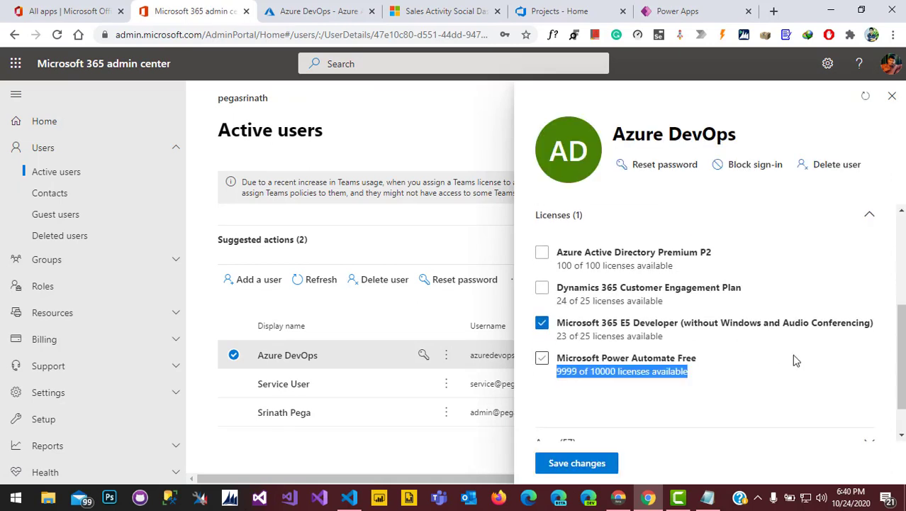
left_click(782, 337)
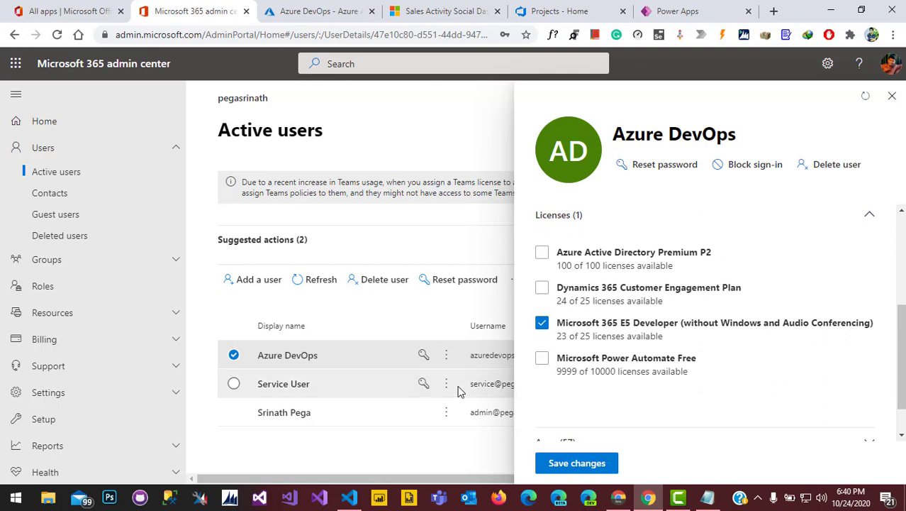
Switch to the Dynamics 365 Sales Hub and open the Users list in the security area of Advanced Settings
left_click(468, 6)
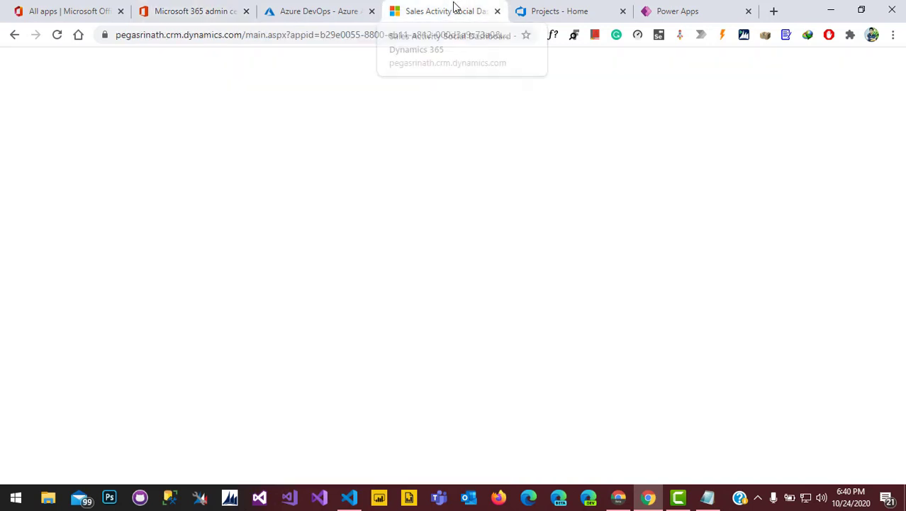
left_click(828, 64)
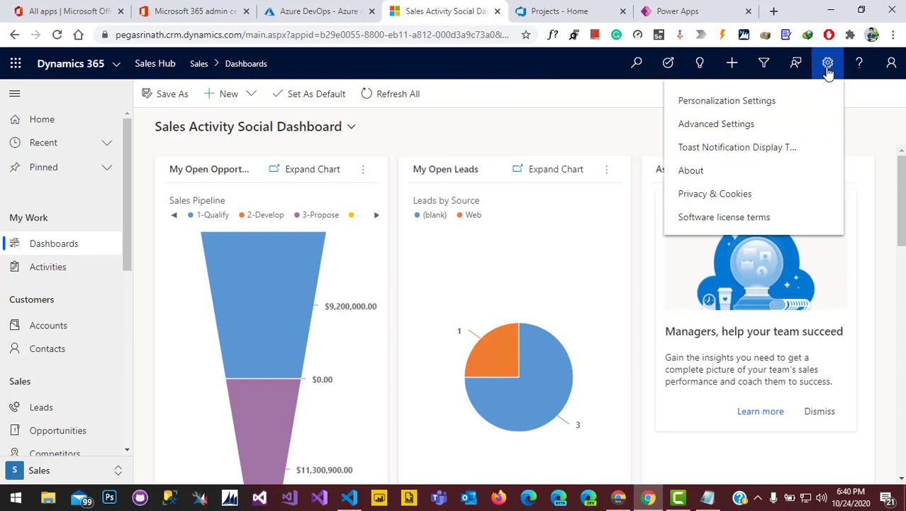
left_click(750, 125)
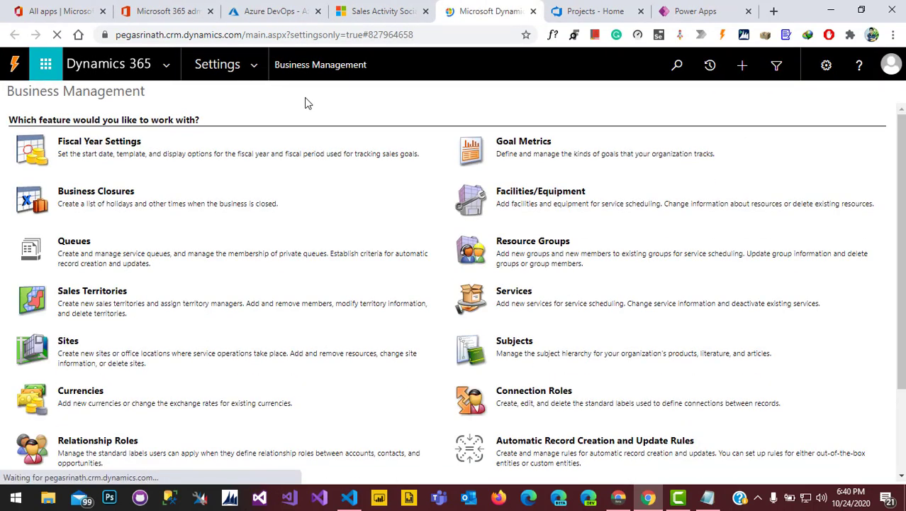
left_click(254, 66)
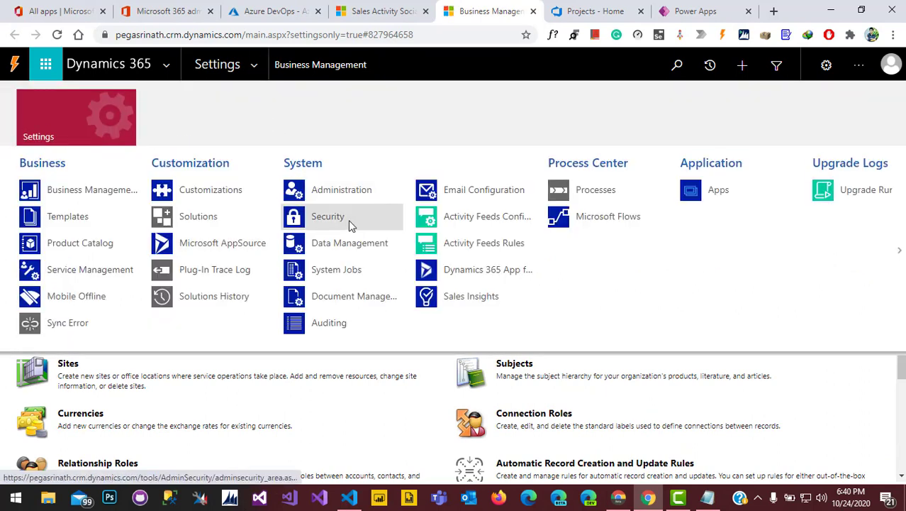
left_click(339, 222)
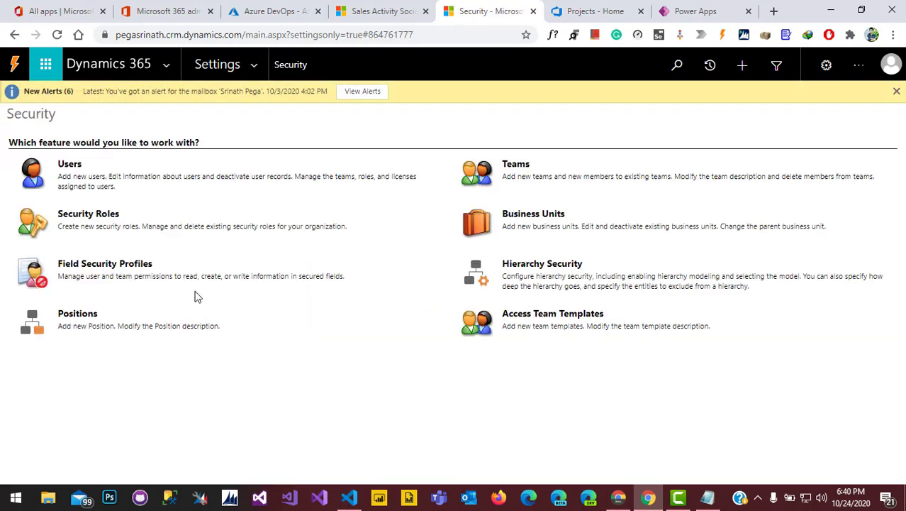
left_click(70, 171)
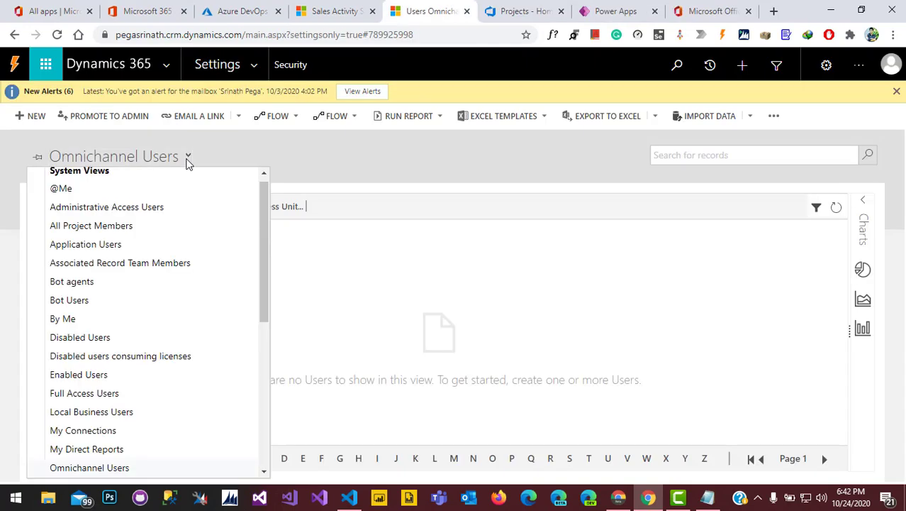
Show the Application Users view and start creating a new application user
mouse_move(261, 228)
left_mouse_down()
mouse_move(264, 252)
mouse_move(262, 229)
left_mouse_up()
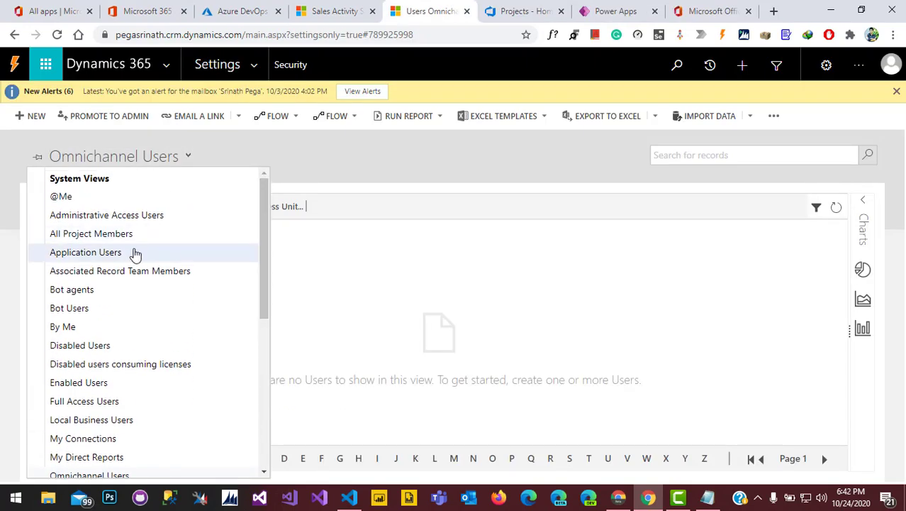
left_click(85, 252)
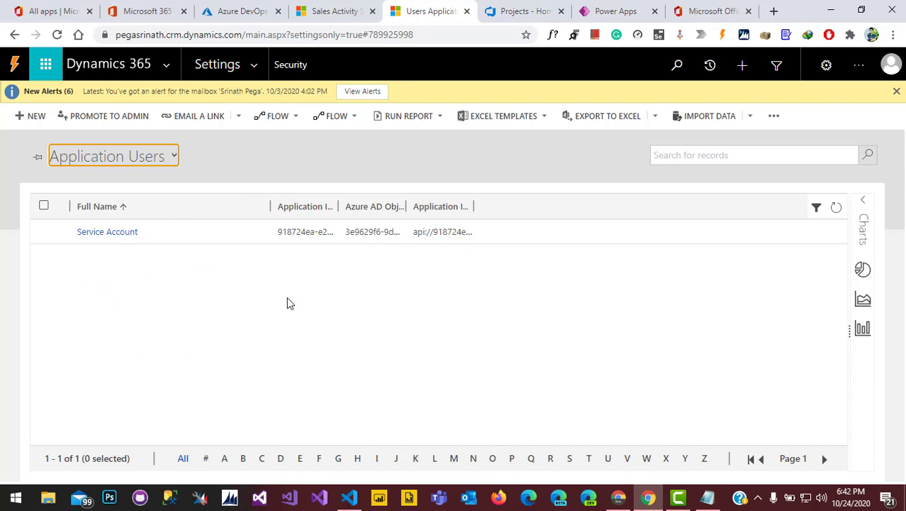
left_click(32, 119)
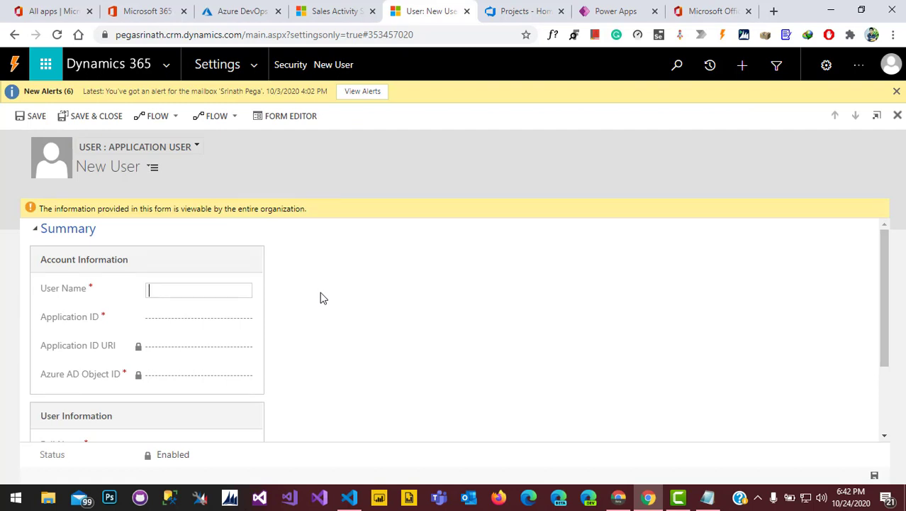
Copy the Azure DevOps account's username from the Microsoft 365 admin center and enter it in full as the application user's primary email
left_click(202, 316)
scroll(281, 330, "down", 3)
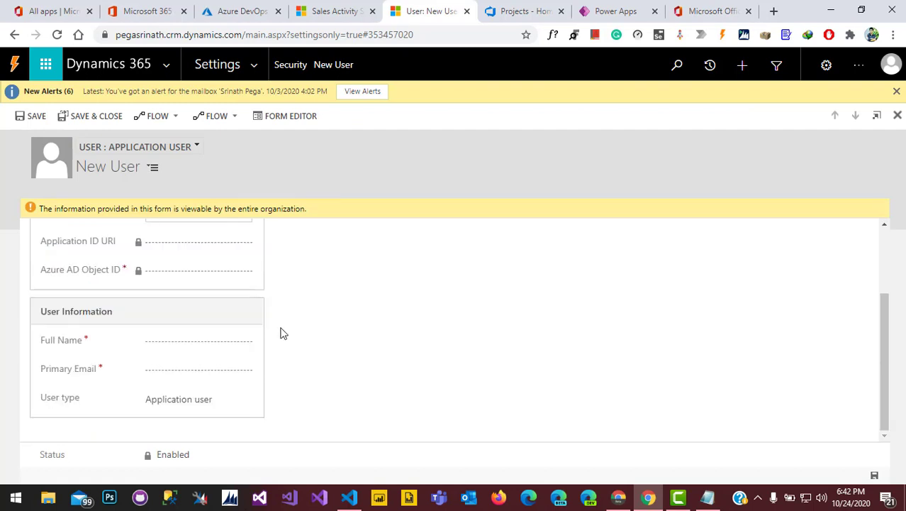
left_click(196, 372)
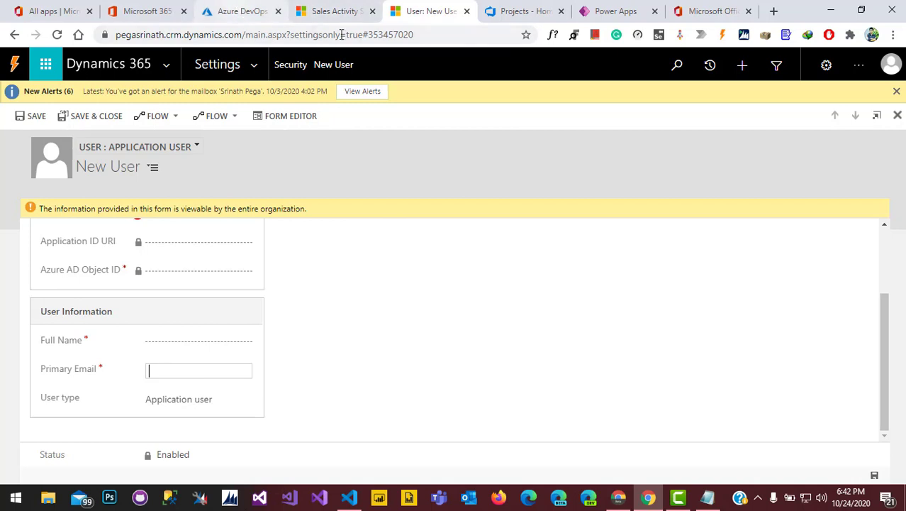
left_click(145, 11)
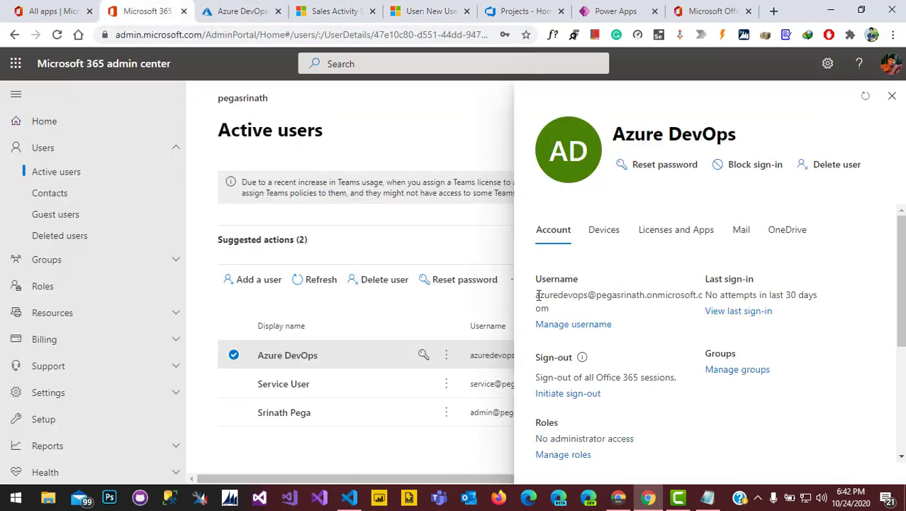
left_click_drag(537, 295, 704, 299)
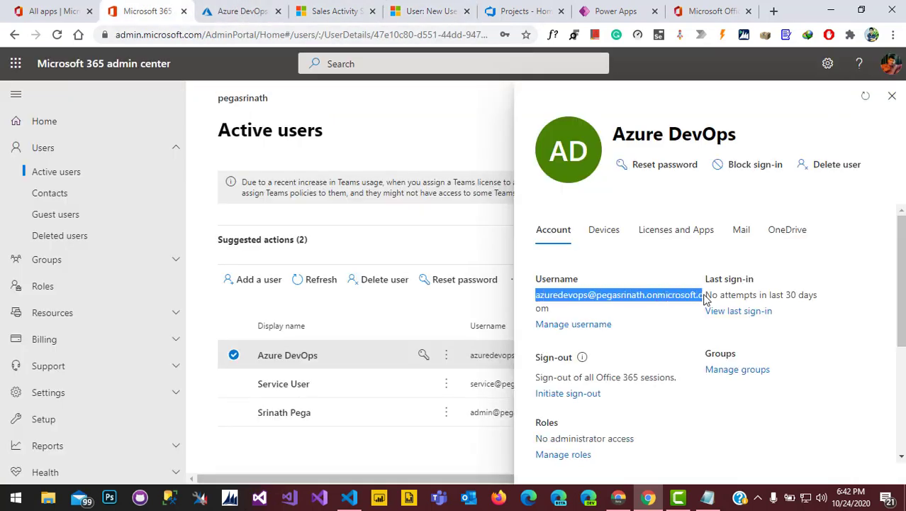
left_click(419, 11)
key("ctrl+v")
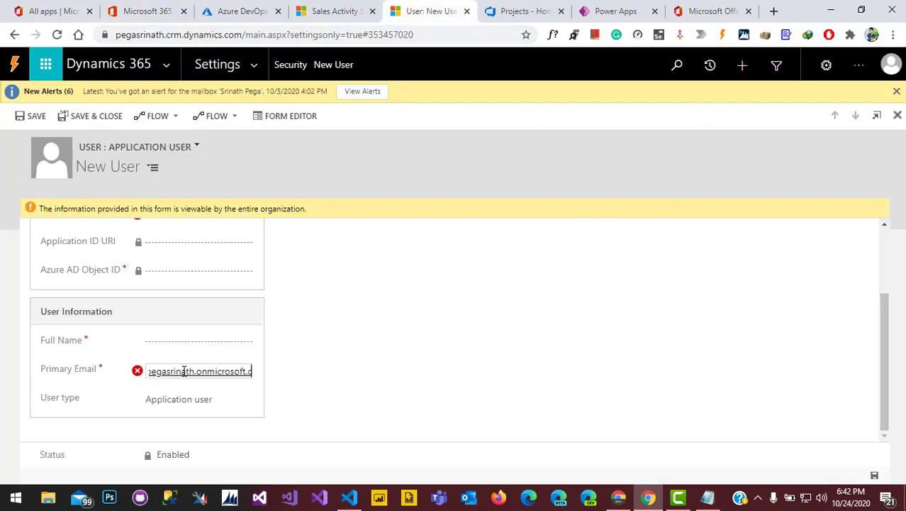
type("om")
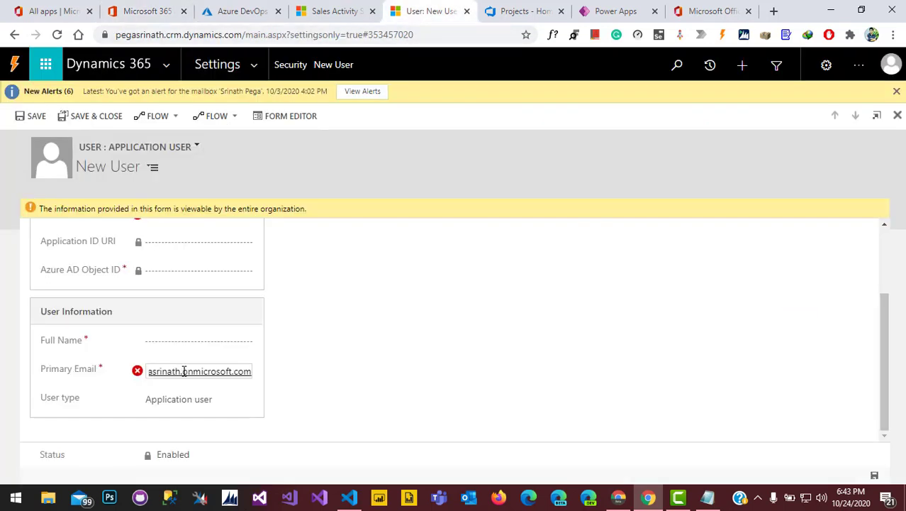
Set the application user's full name with first name "Azure" and last name "DevOps"
left_click(196, 345)
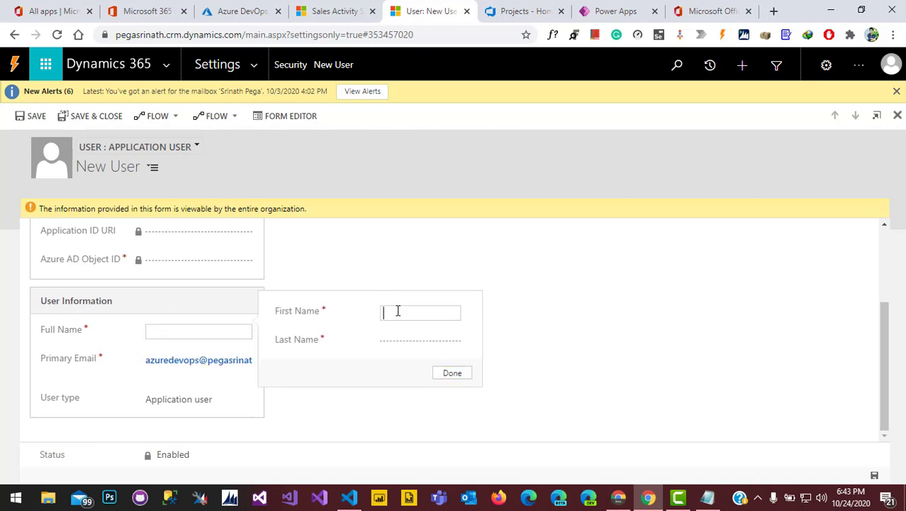
type("Azure")
key("Tab")
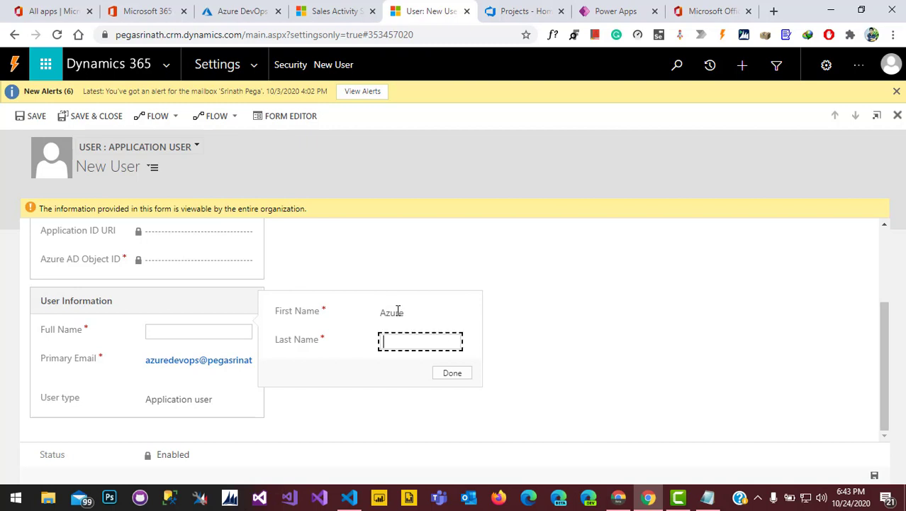
type("DevOps")
left_click(452, 373)
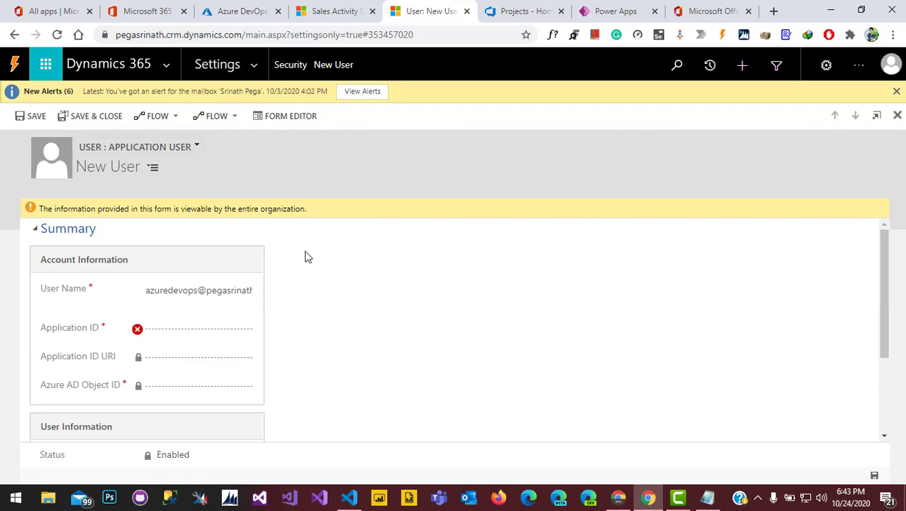
Copy the application (client) ID from the Azure DevOps app registration in Azure AD and paste it as the new user's Application ID
left_click(234, 10)
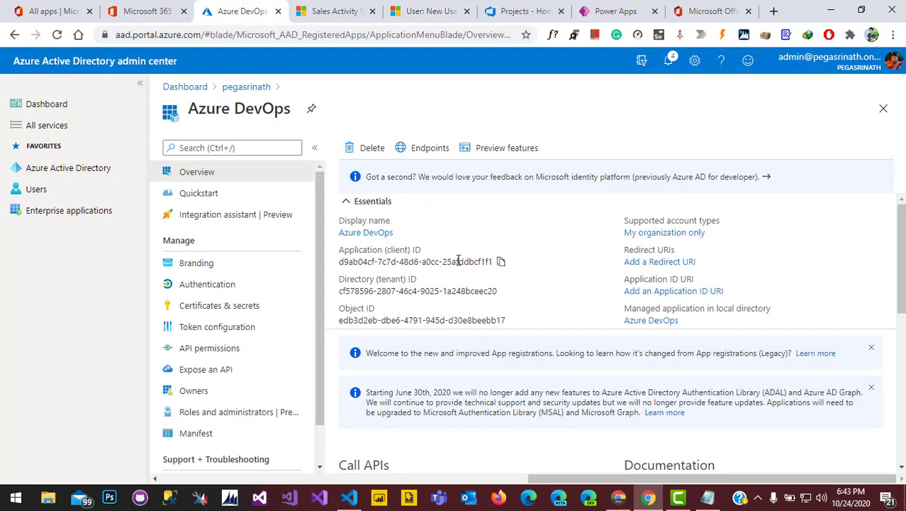
left_click(500, 262)
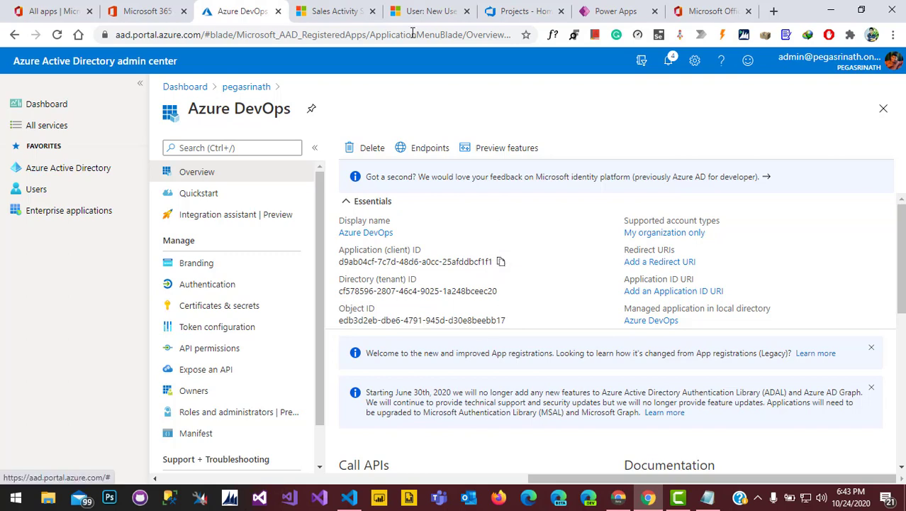
left_click(422, 10)
left_click(191, 328)
key("ctrl+v")
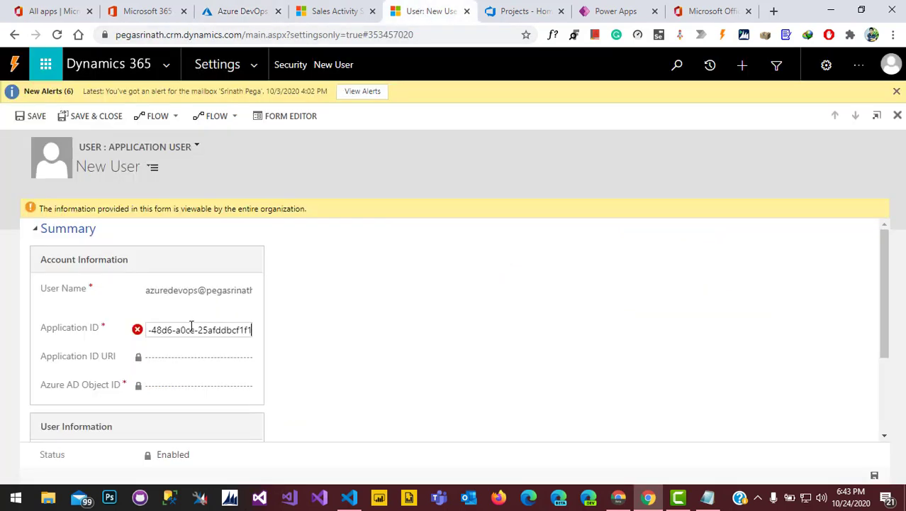
Save the new Azure DevOps application user record and check its filled-in details
left_click(338, 355)
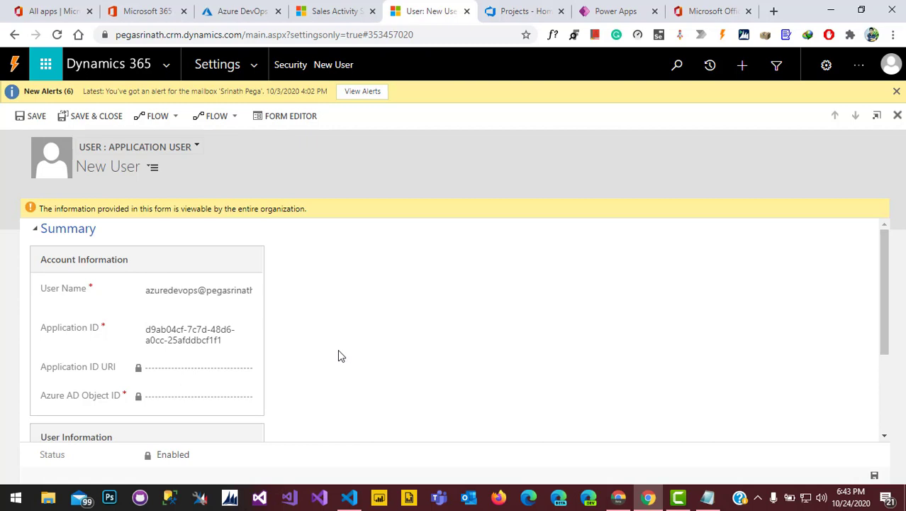
left_click(31, 116)
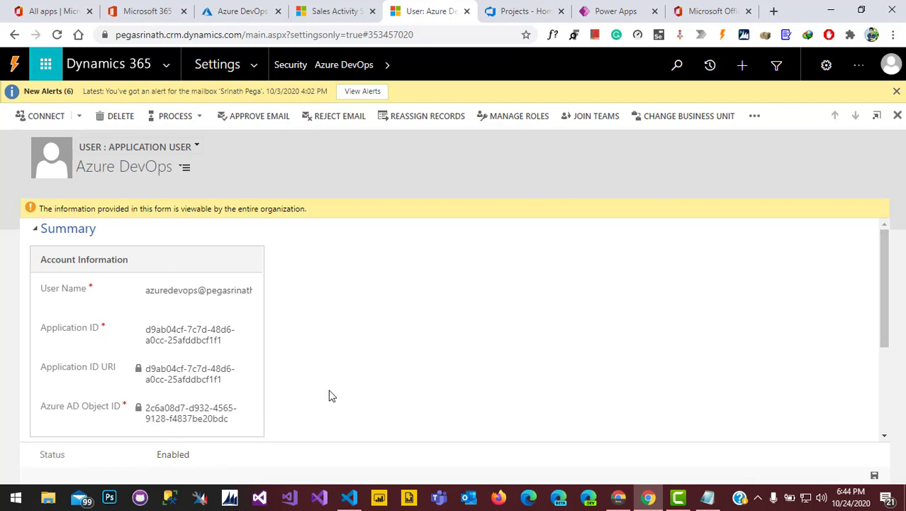
scroll(330, 395, "down", 3)
scroll(329, 395, "up", 3)
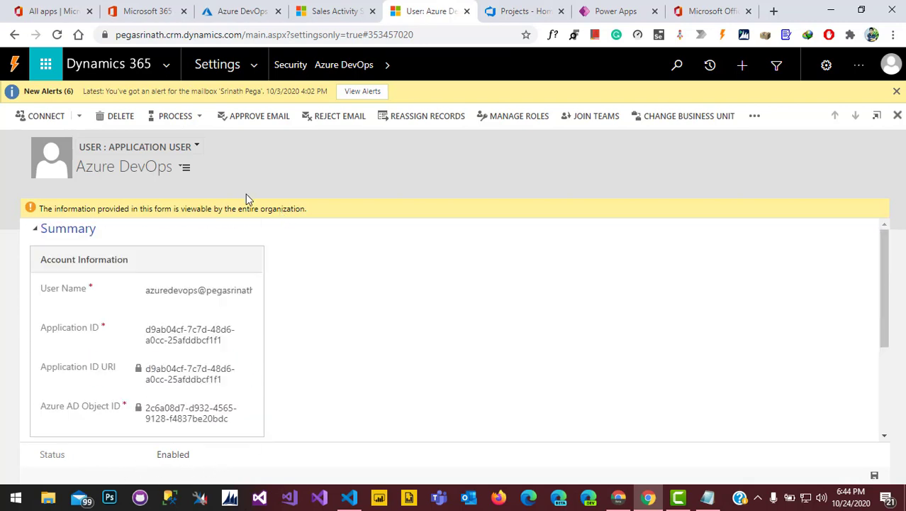
Return to the security users list, switch to the Enabled Users view and open the Azure DevOps user record
left_click(290, 68)
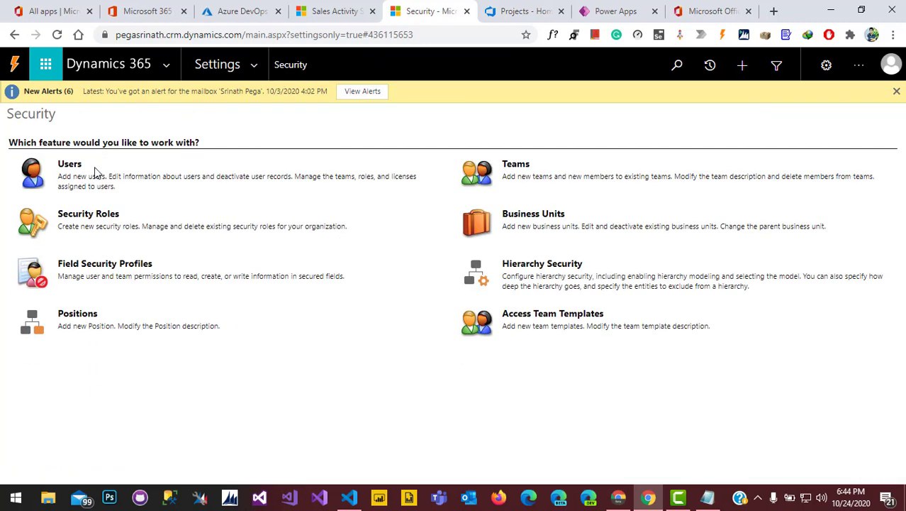
left_click(70, 164)
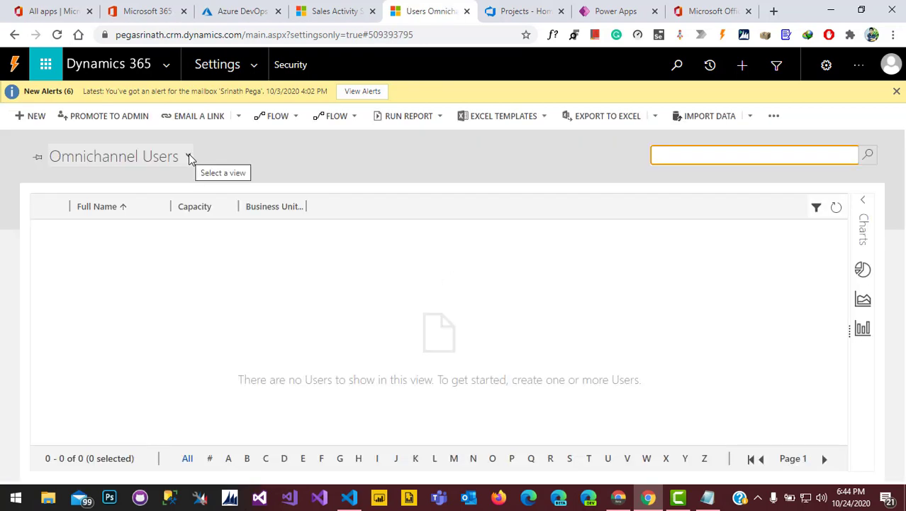
left_click(189, 157)
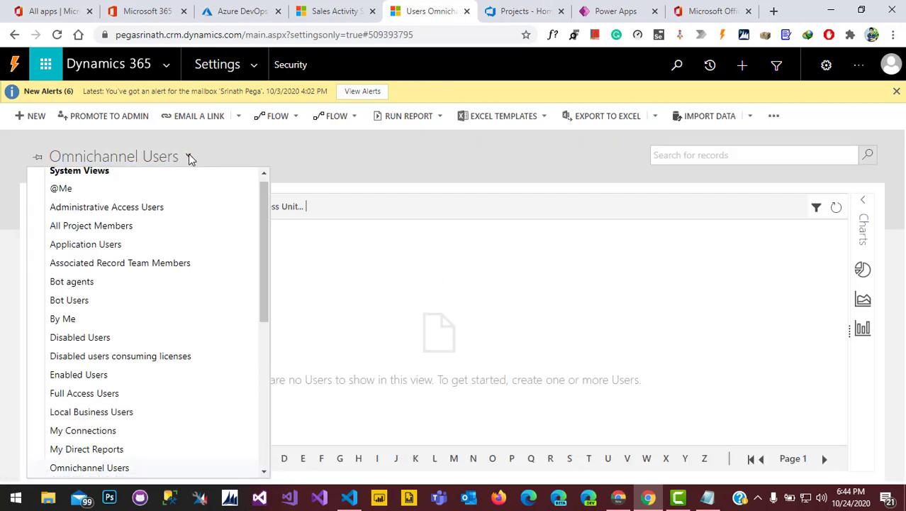
left_click(78, 374)
scroll(279, 318, "down", 3)
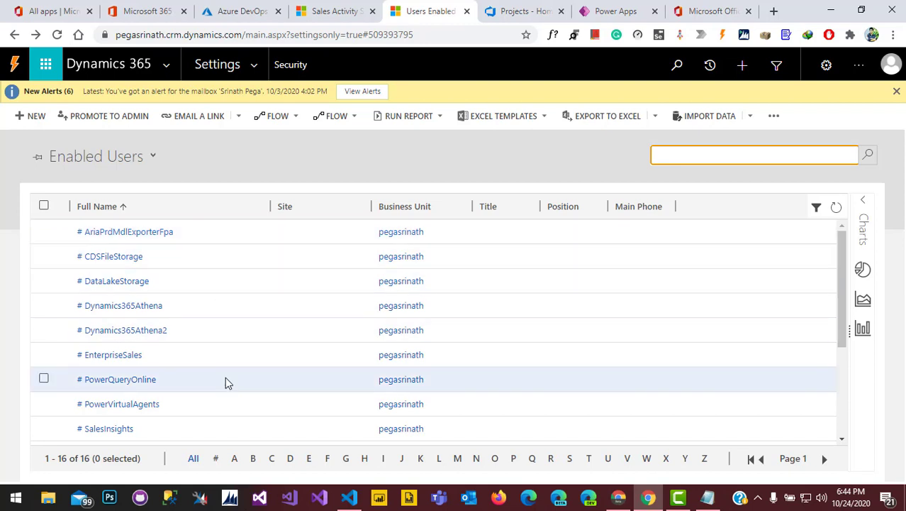
scroll(225, 379, "down", 2)
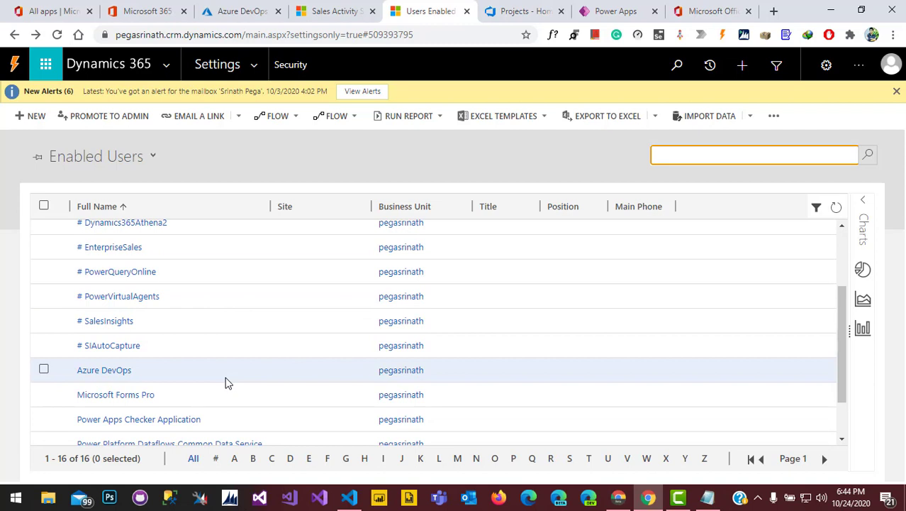
left_click(101, 371)
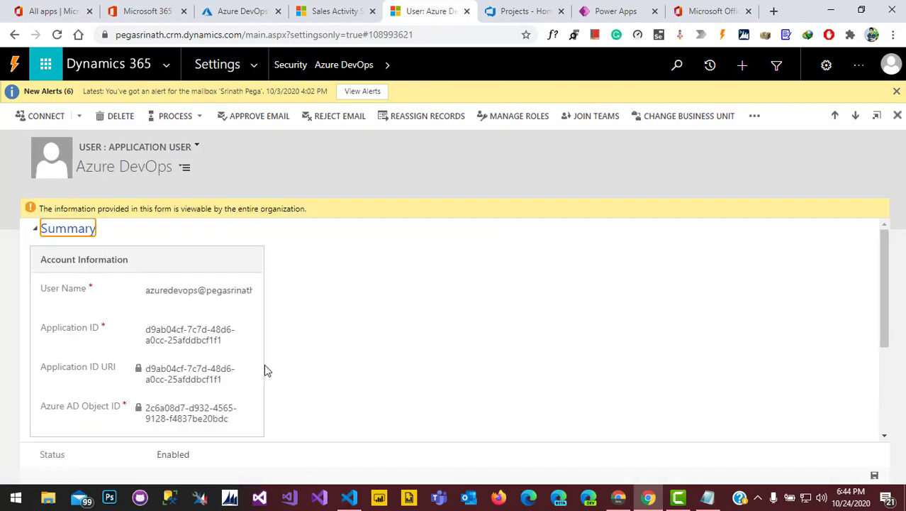
scroll(418, 342, "down", 3)
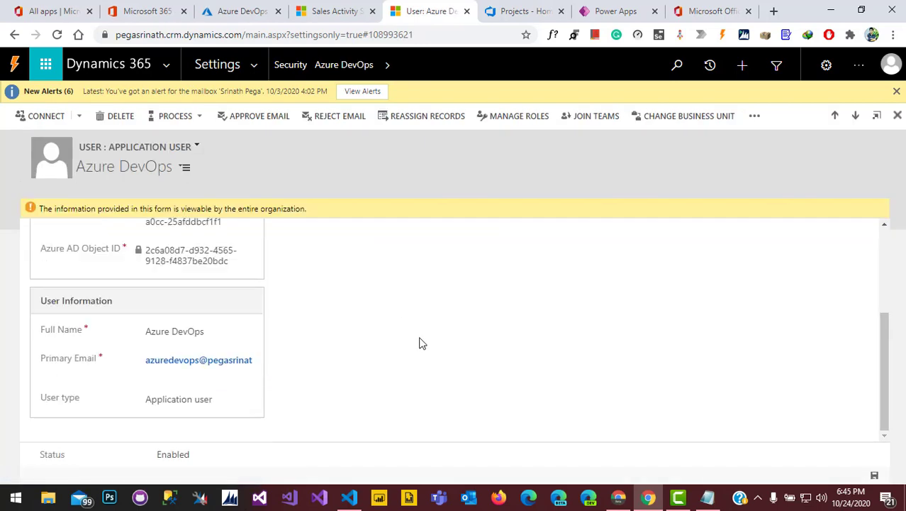
scroll(418, 342, "up", 3)
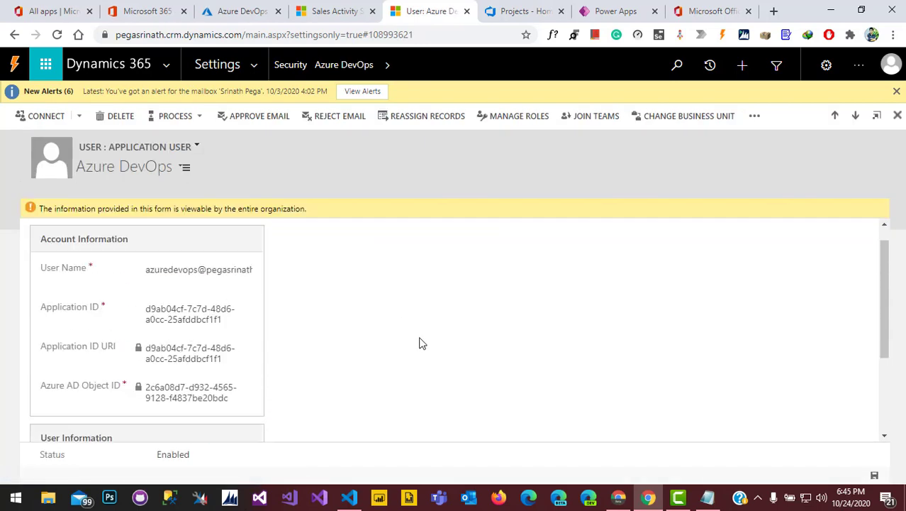
Manage the Azure DevOps user's security roles and apply the role assignment
left_click(514, 118)
scroll(504, 305, "down", 4)
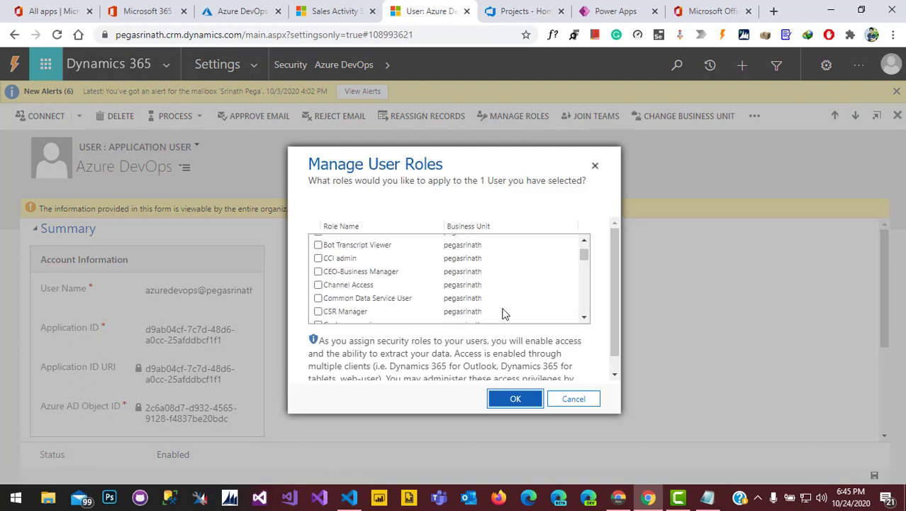
scroll(504, 313, "down", 10)
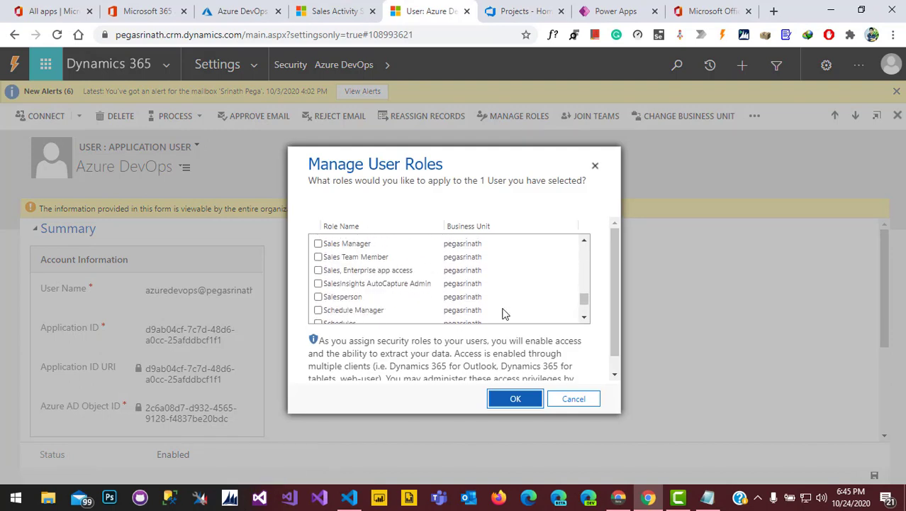
left_click(516, 399)
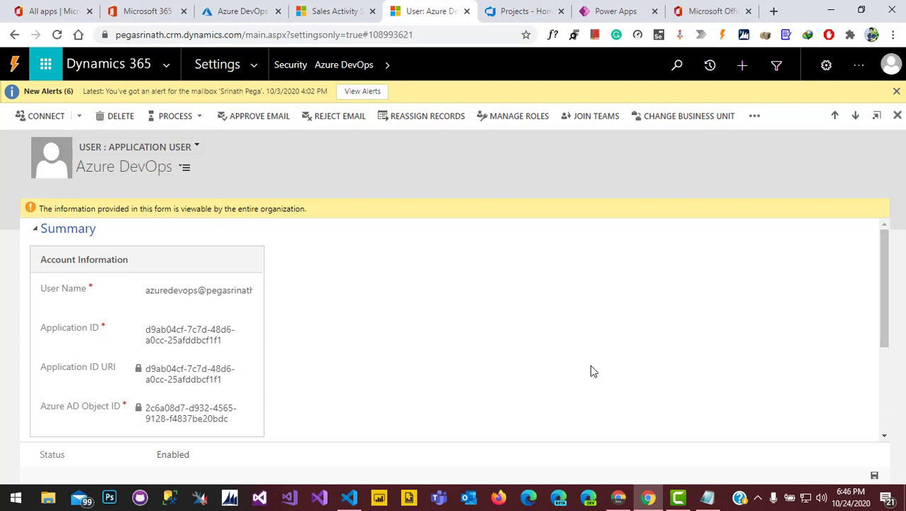
Switch to Azure DevOps and open the pipelines of the MSDyn365 project
left_click(548, 9)
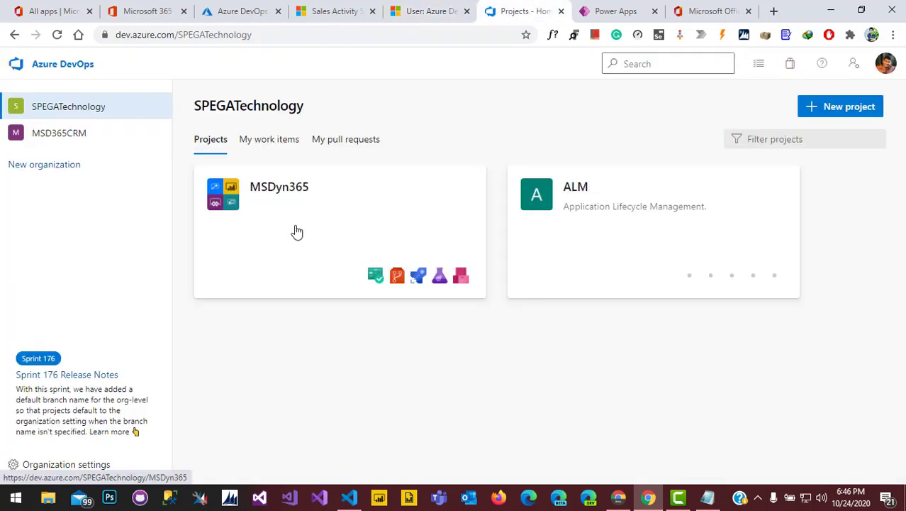
left_click(325, 215)
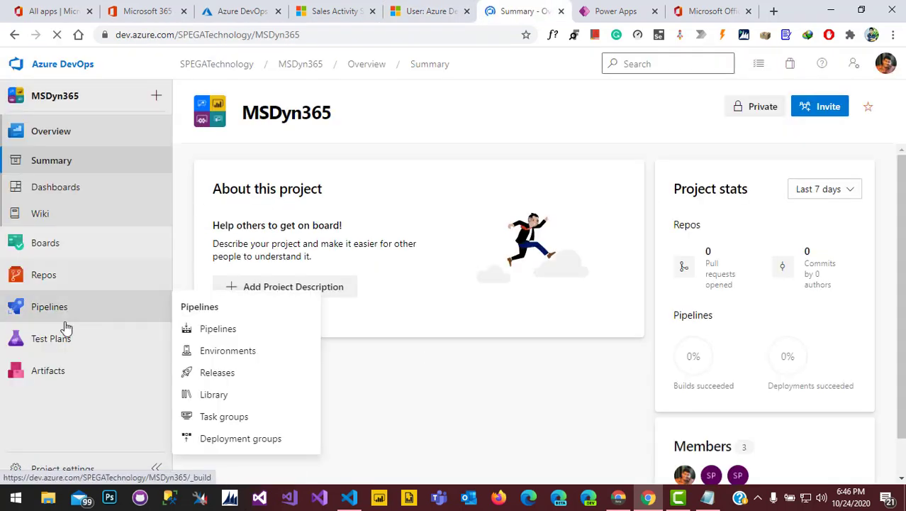
left_click(68, 315)
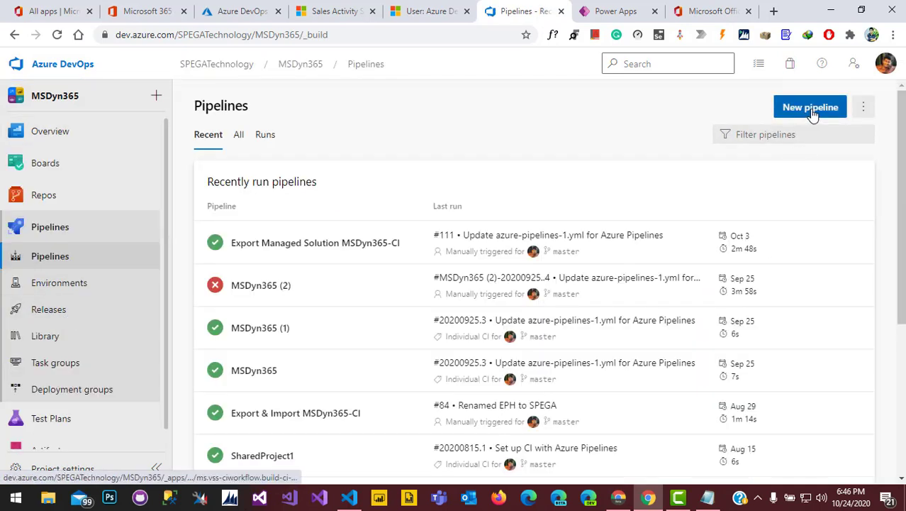
Create a classic-editor pipeline from the MSDyn365 Azure Repos Git repository, master branch, starting with an empty job
left_click(813, 112)
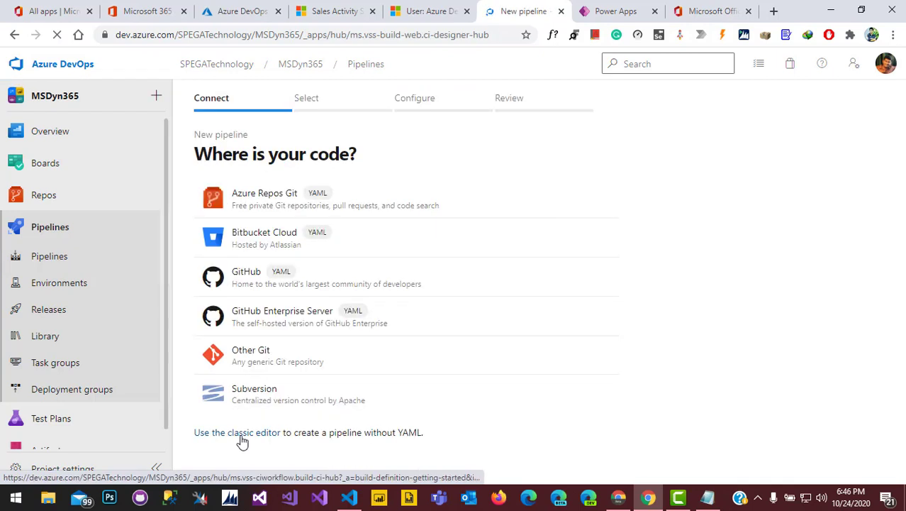
left_click(244, 438)
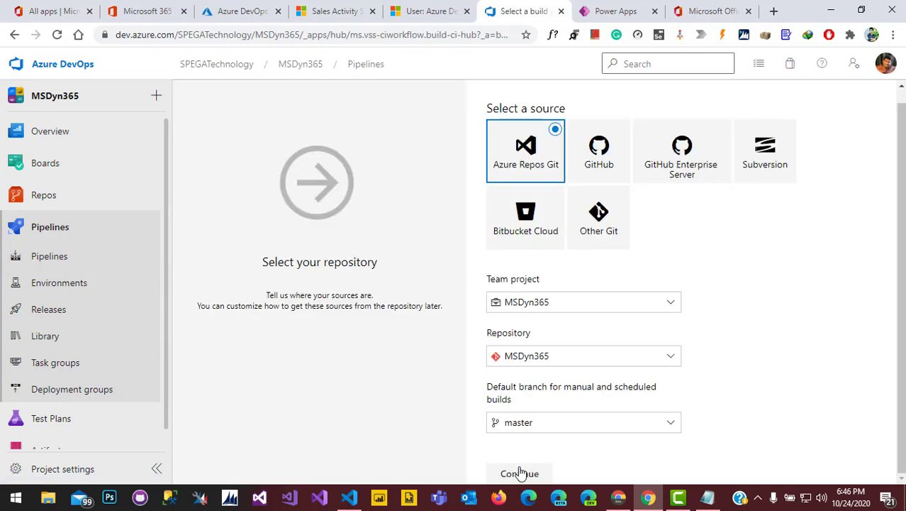
left_click(520, 473)
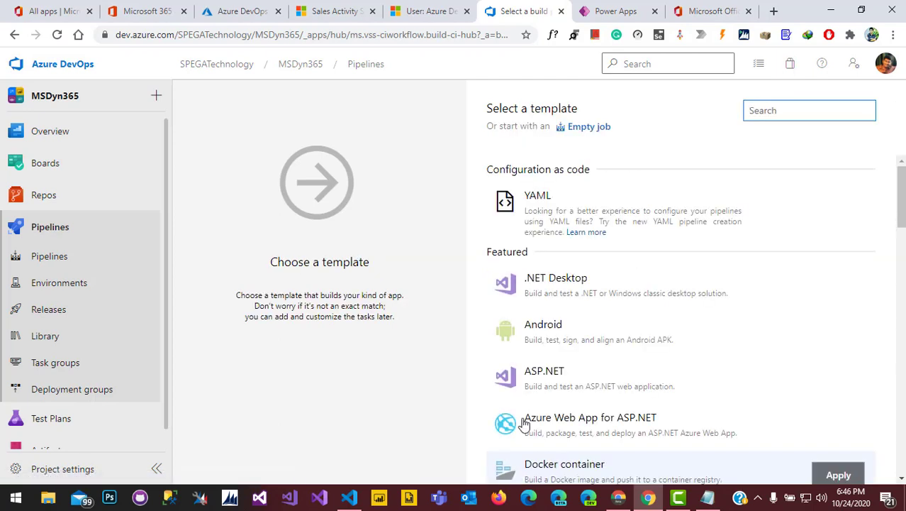
left_click(589, 128)
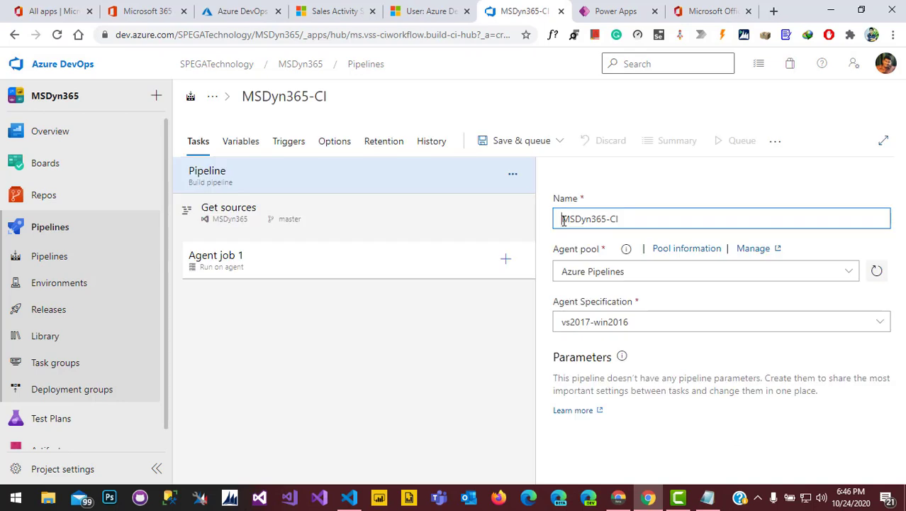
Rename the pipeline as "Export Solution MSDyn365-CI" and save it without queuing a run
left_click(563, 220)
type("Expo")
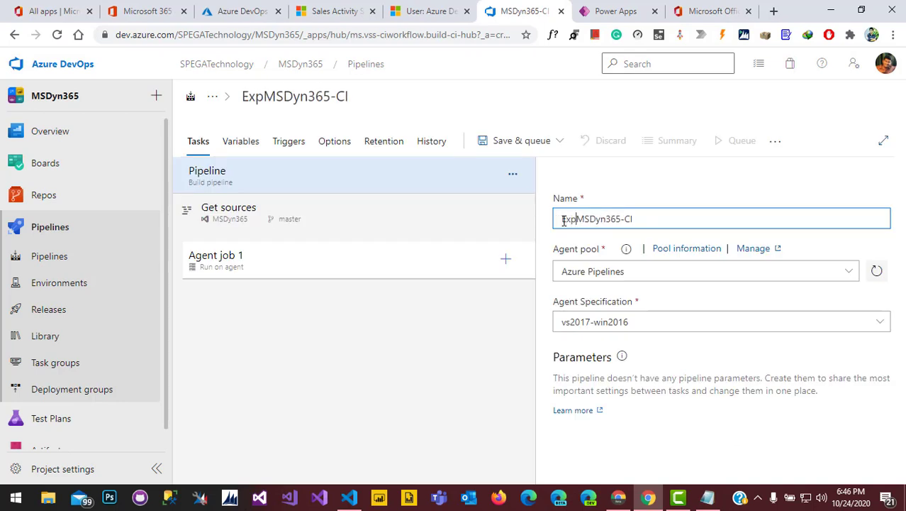
type("rt ")
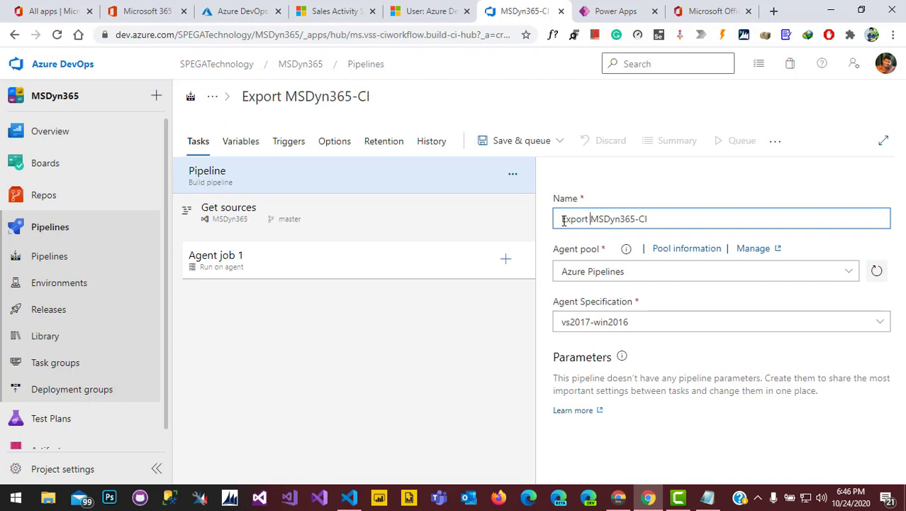
type("Solut")
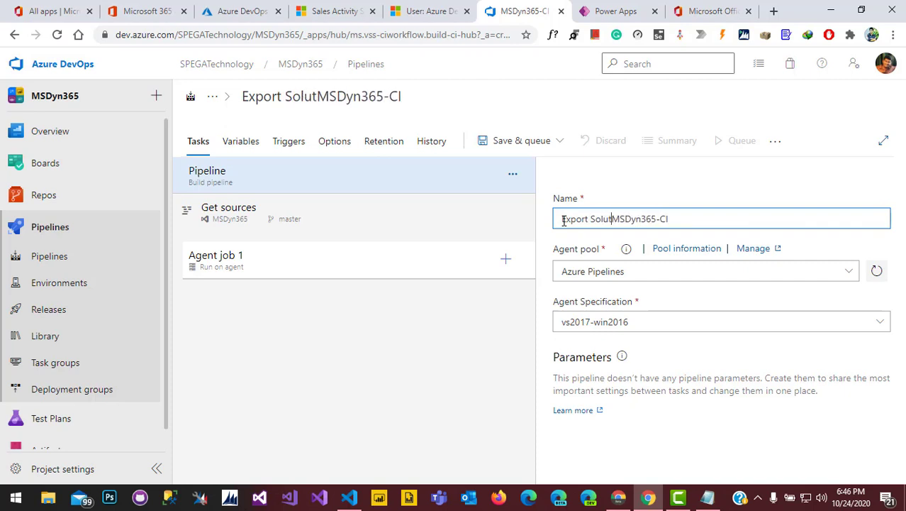
type("ion")
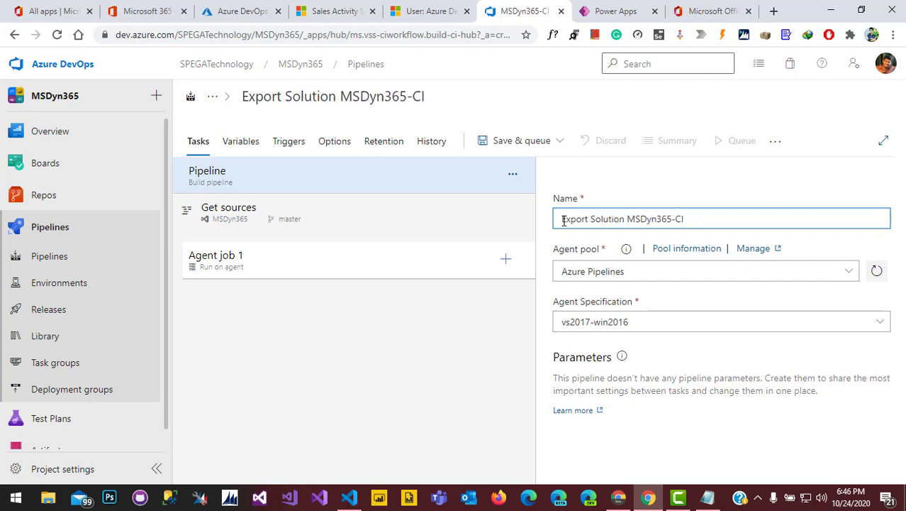
left_click(551, 144)
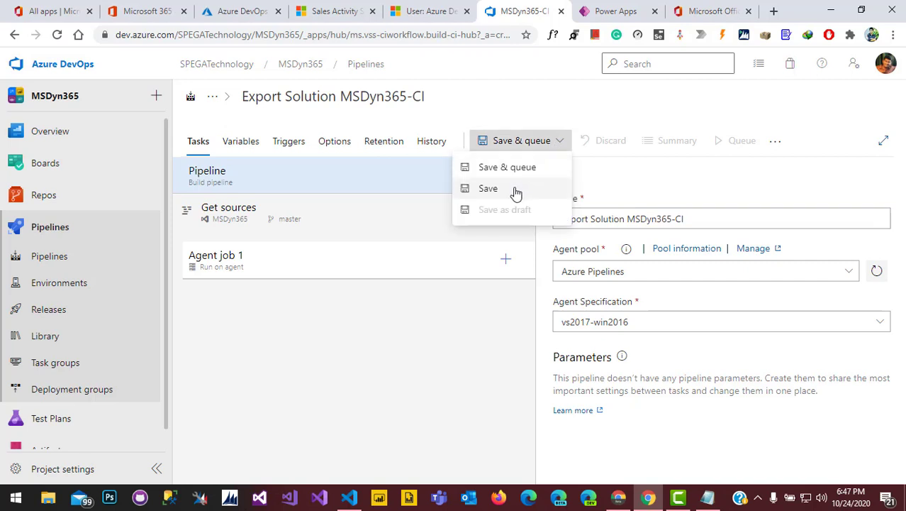
left_click(516, 189)
left_click(503, 340)
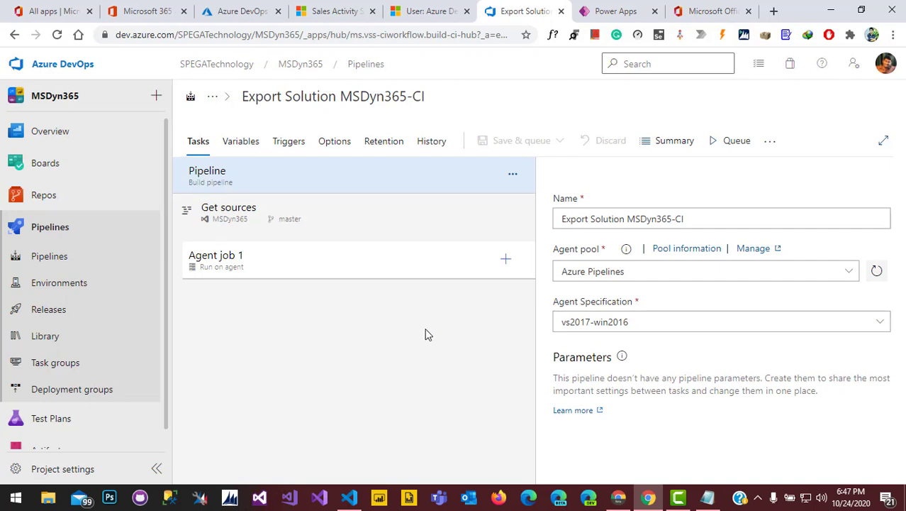
Search the tasks for "power" and add Power Platform Tool Installer to Agent job 1
left_click(504, 261)
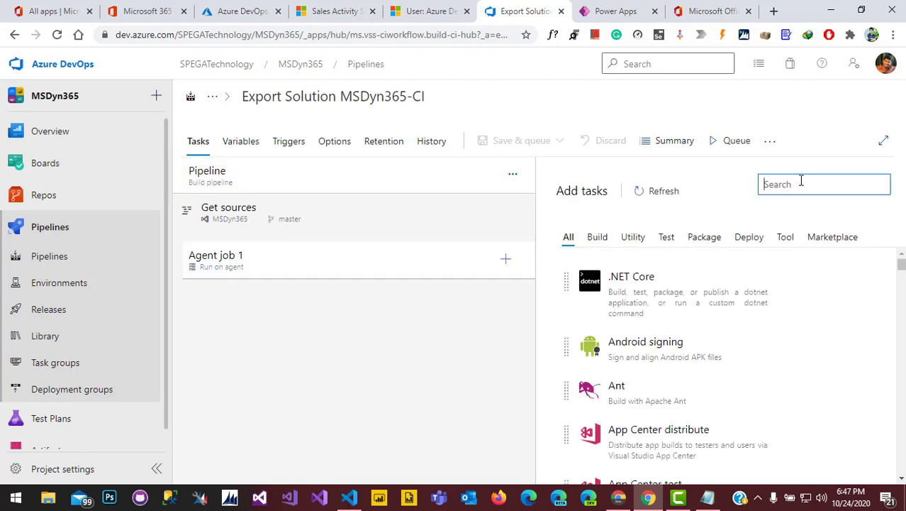
type("power")
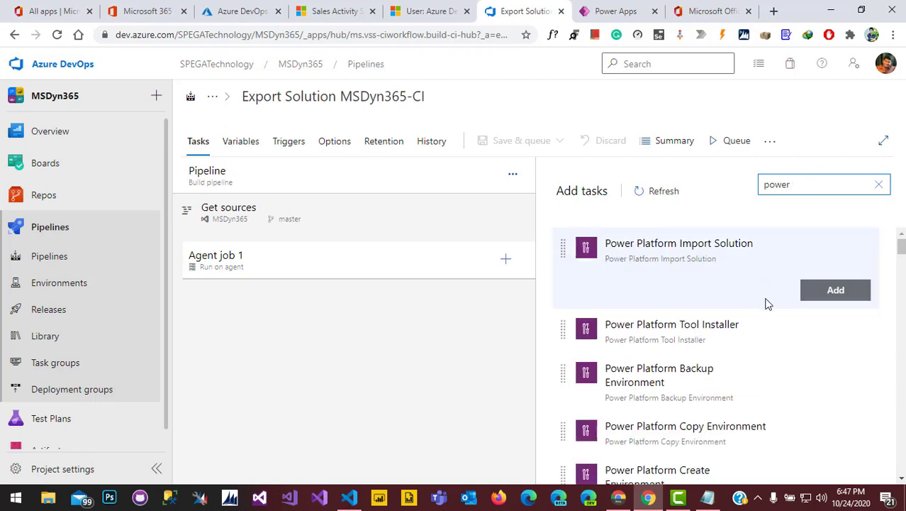
left_click(834, 335)
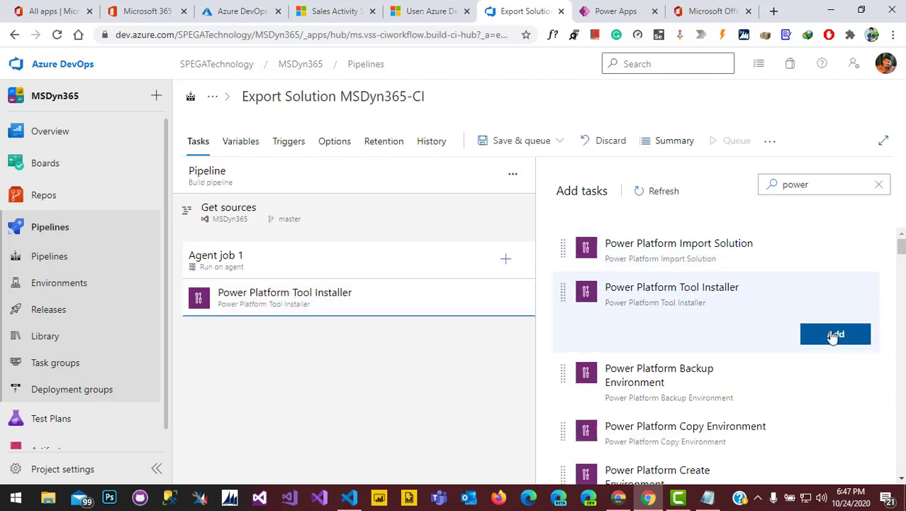
Narrow the task search to "power expo" and add the Power Platform Export Solution task to Agent job 1
left_click(826, 188)
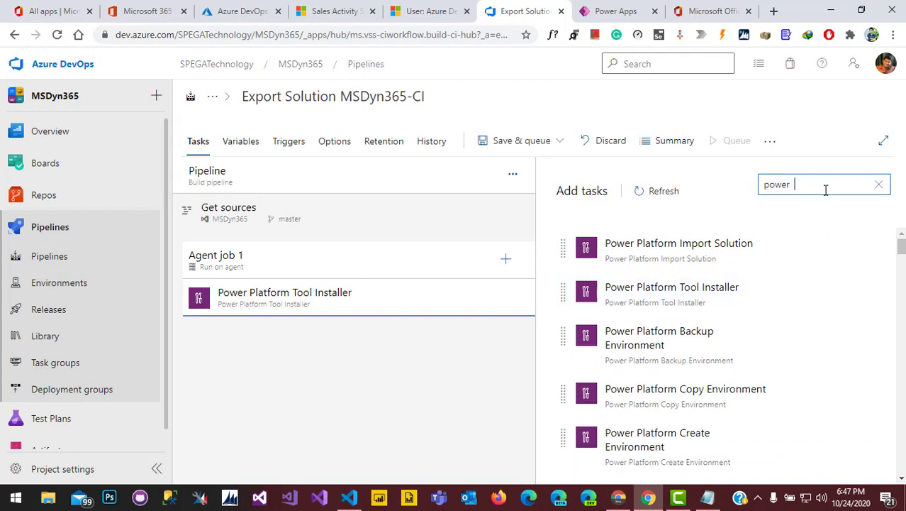
type("expo")
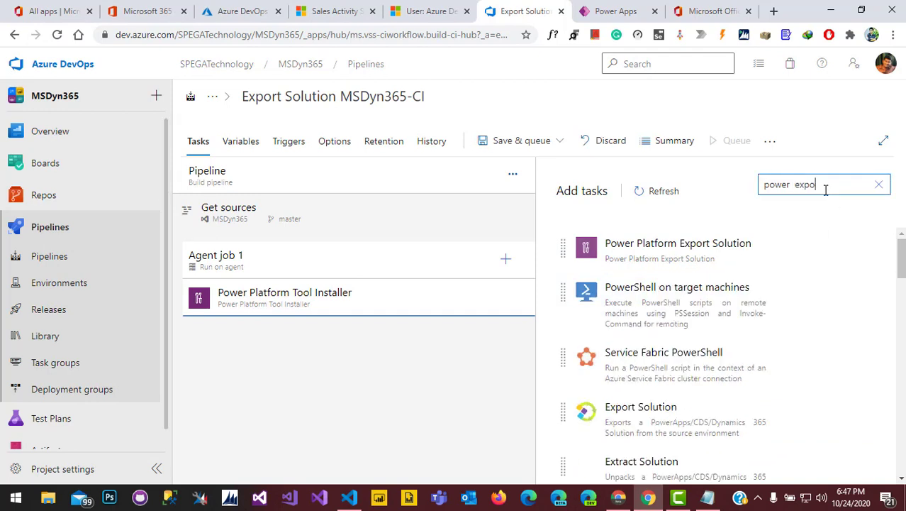
mouse_move(800, 255)
left_click(844, 293)
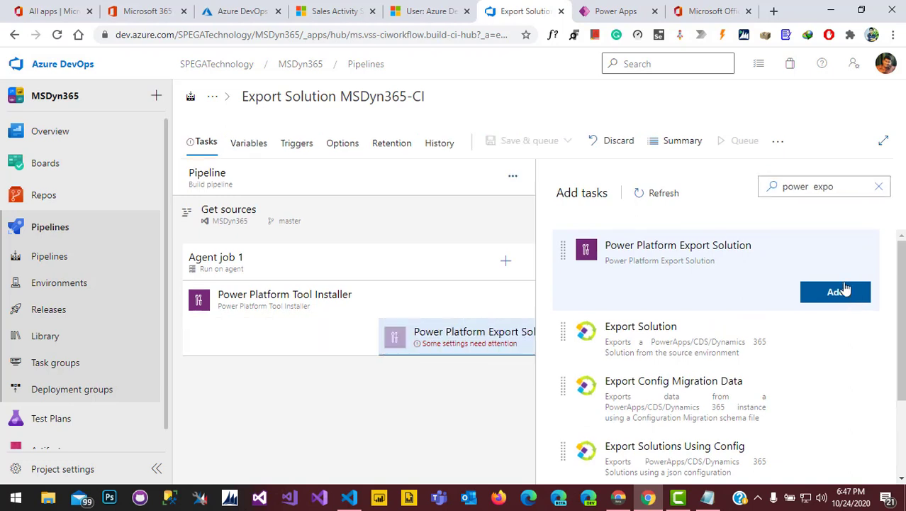
Search the tasks for "publish a" and add the Publish build artifacts task to Agent job 1
key("BackSpace")
key("BackSpace")
key("BackSpace")
key("BackSpace")
key("BackSpace")
key("BackSpace")
key("BackSpace")
key("BackSpace")
key("BackSpace")
key("BackSpace")
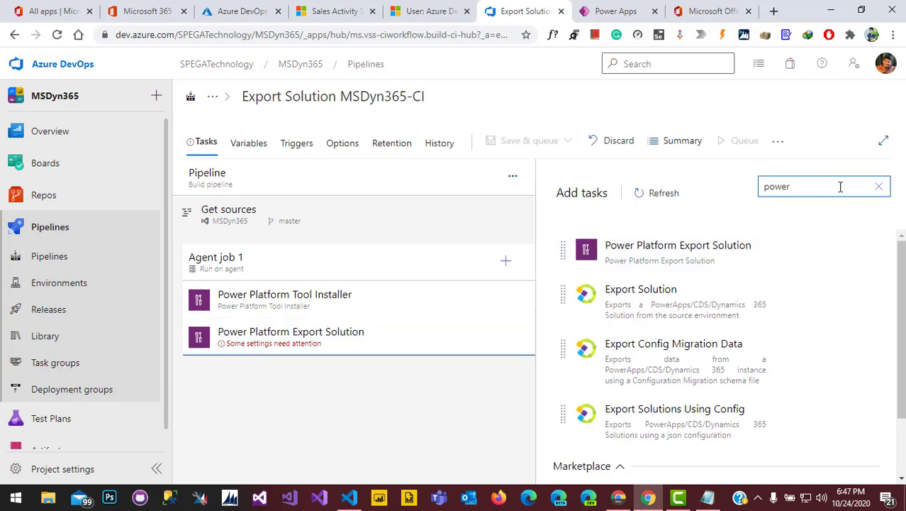
type("po")
key("BackSpace")
key("BackSpace")
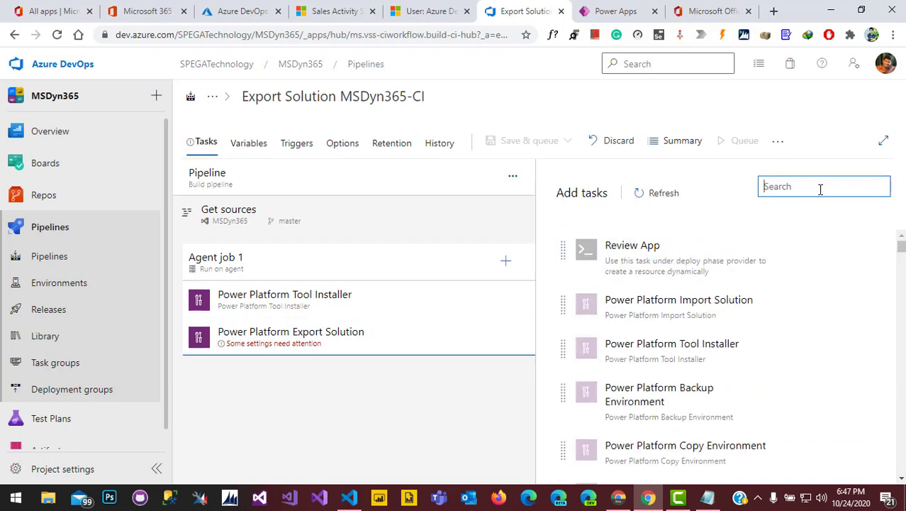
type("pu")
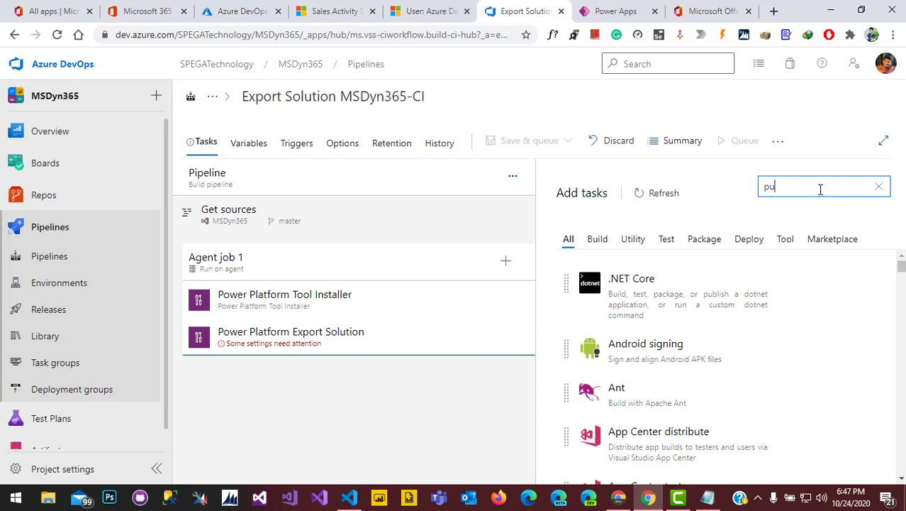
type("blish a")
scroll(709, 398, "down", 2)
left_click(835, 451)
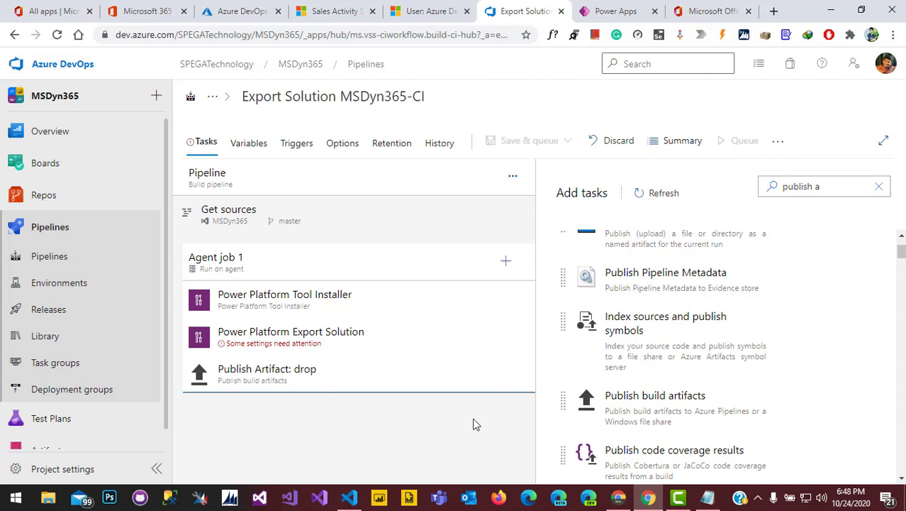
Set the Power Platform Export Solution task's authentication type to Service Principal/client secret (supports MFA)
left_click(347, 344)
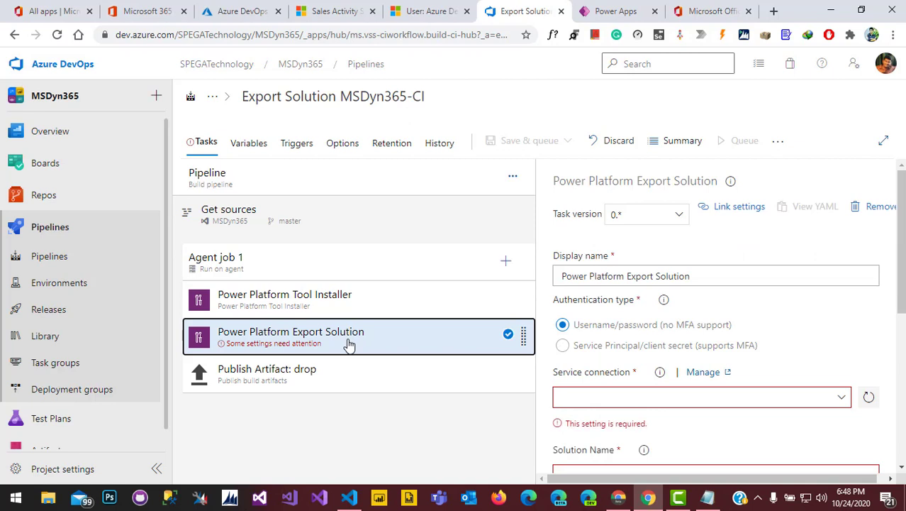
scroll(683, 336, "down", 1)
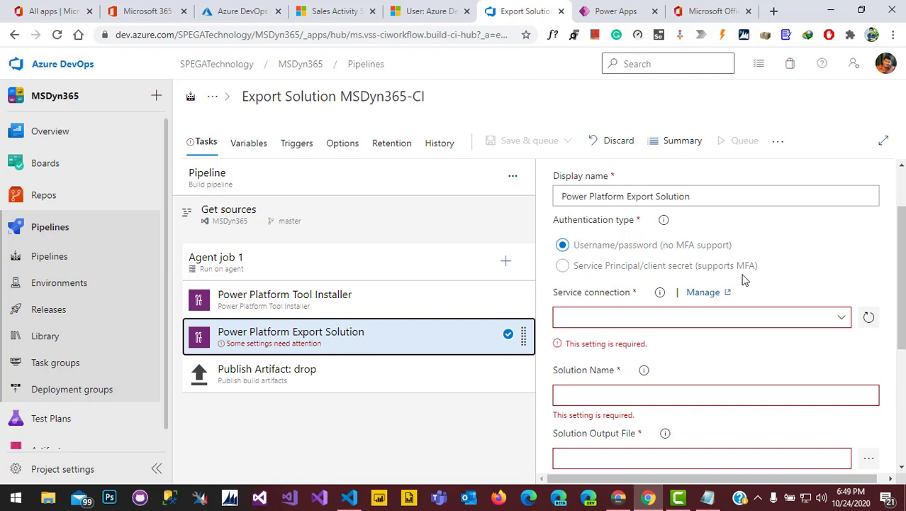
left_click(564, 269)
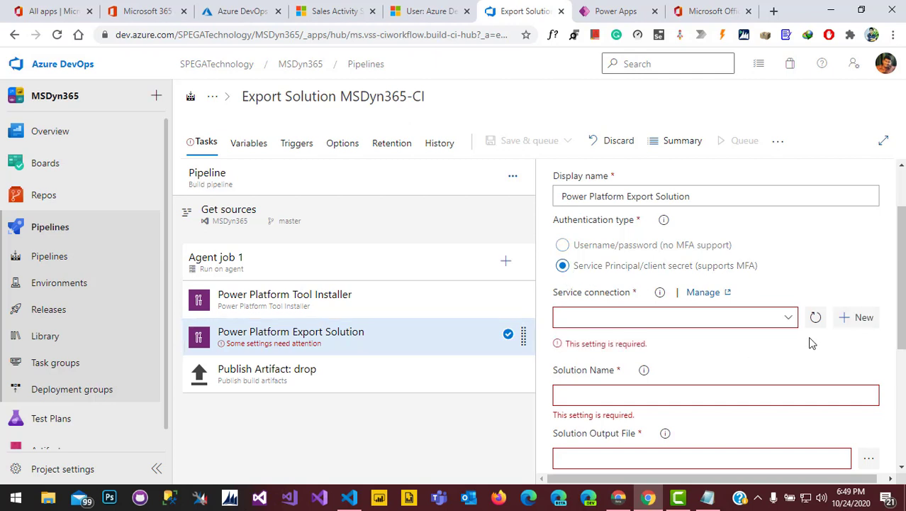
Open the project's service connections from the task and start a new service connection of type Power Platform
left_click(698, 296)
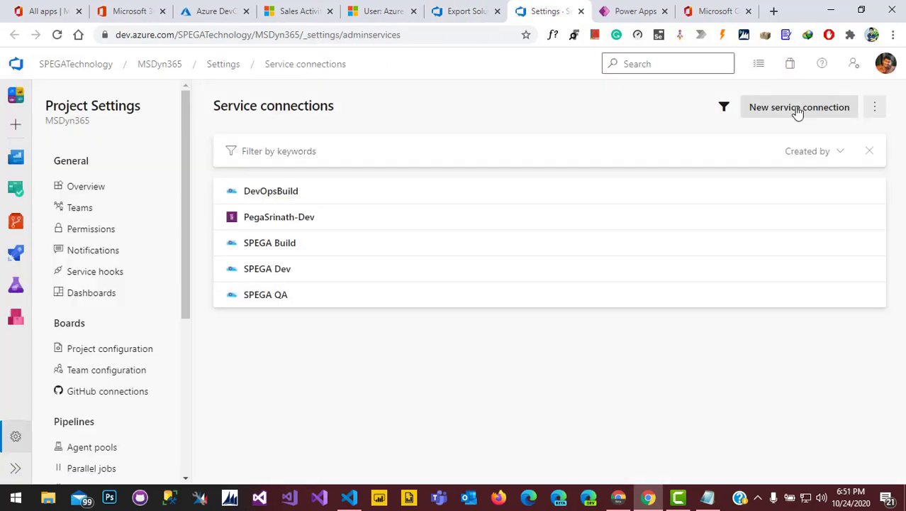
left_click(798, 110)
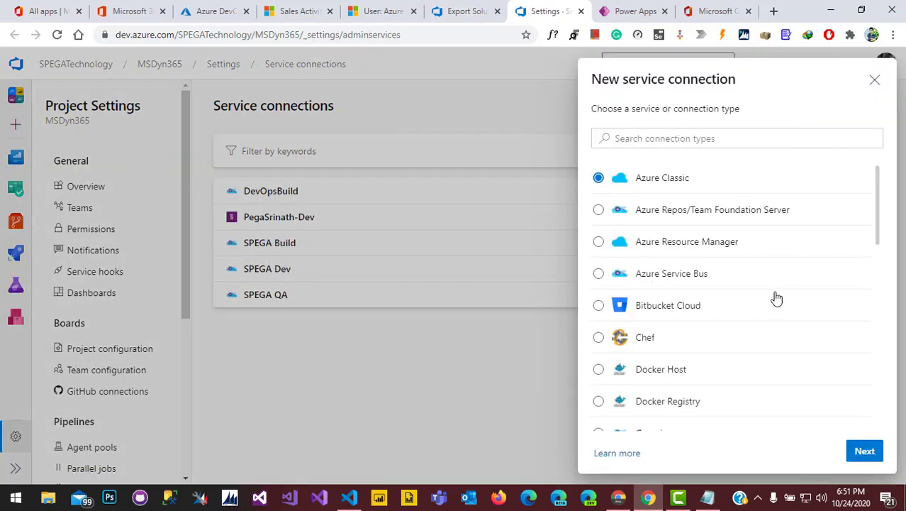
scroll(777, 298, "down", 1)
scroll(776, 297, "down", 5)
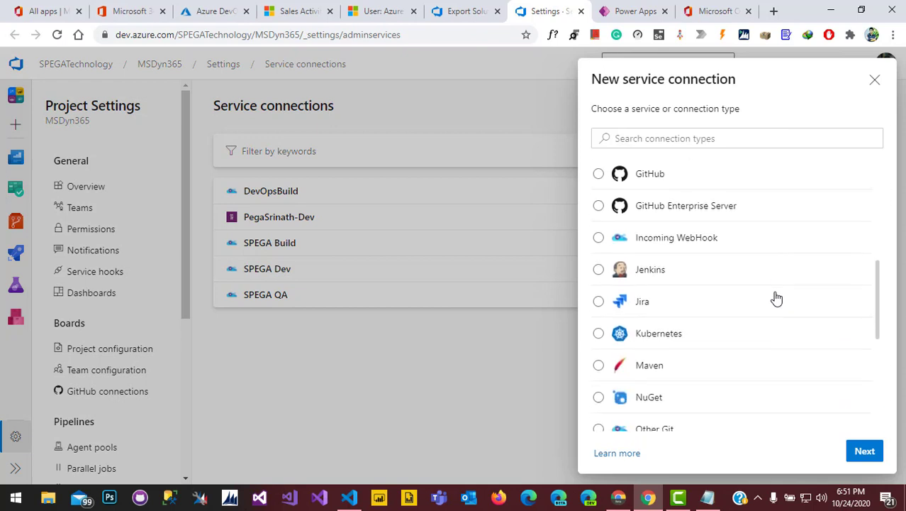
left_click(714, 306)
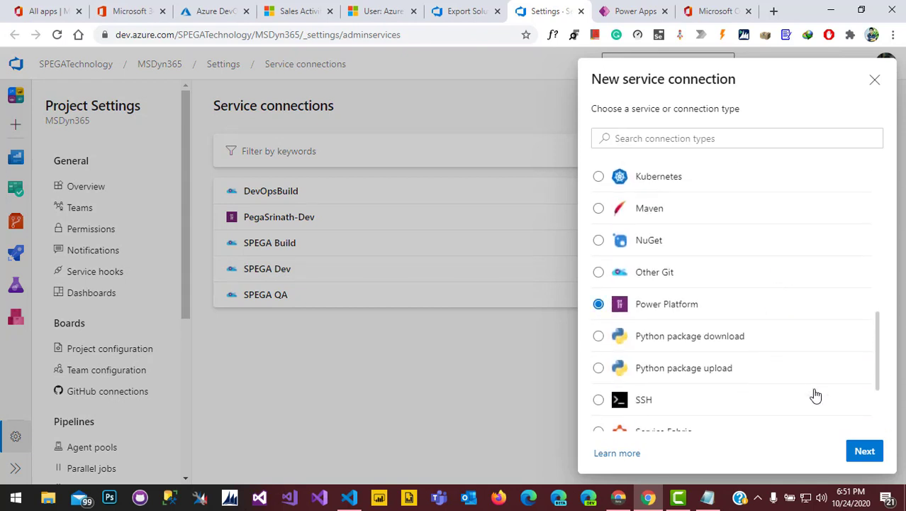
left_click(865, 452)
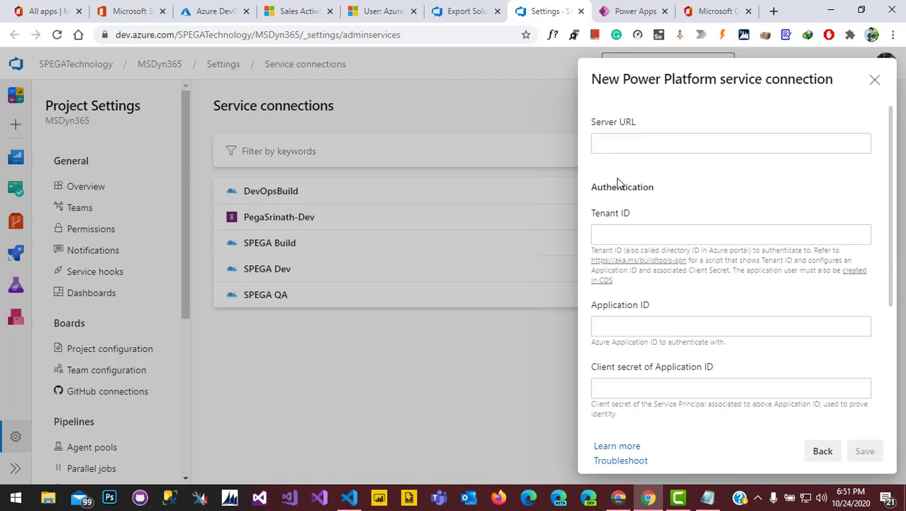
Enter the Dynamics 365 organization's base URL as the connection's Server URL, without the trailing slash
left_click(299, 11)
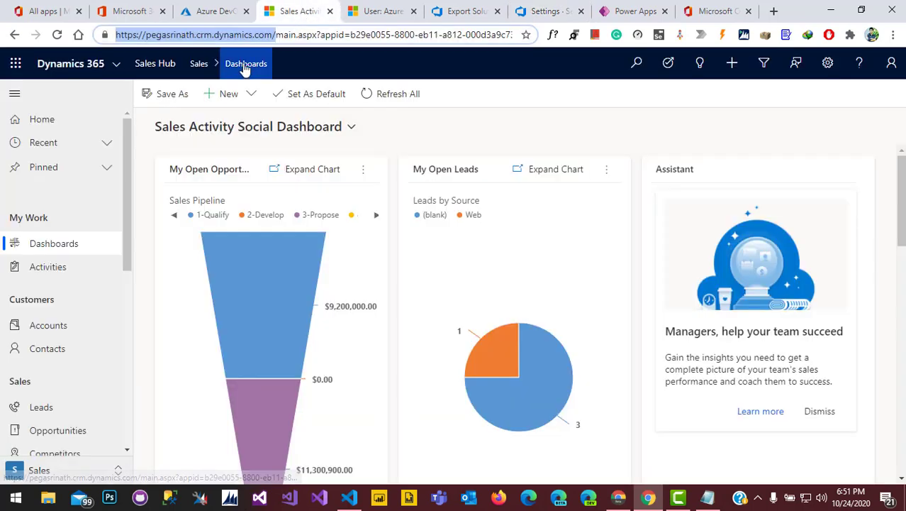
left_click(545, 12)
left_click(649, 136)
type("https://pegasrinath.crm.dynamics.com/")
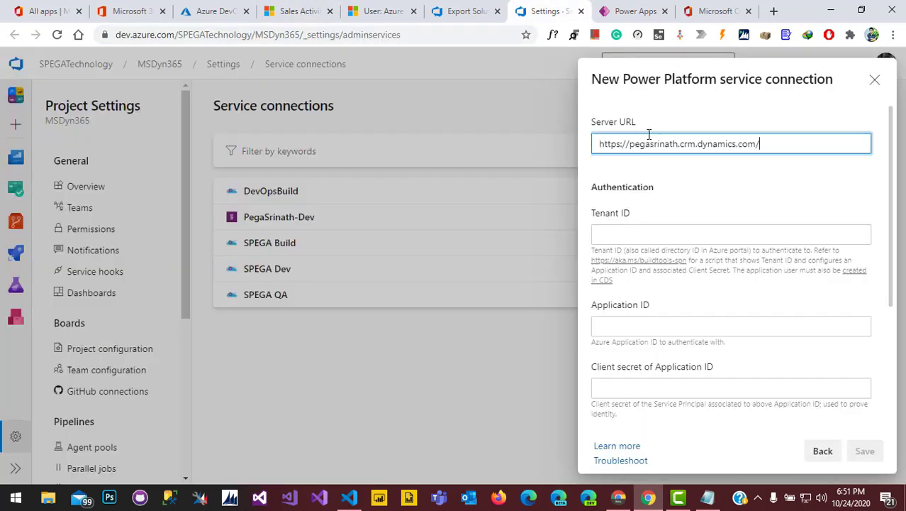
key("BackSpace")
Copy the Directory (tenant) ID from the Azure DevOps app registration into the service connection's Tenant ID
left_click(673, 236)
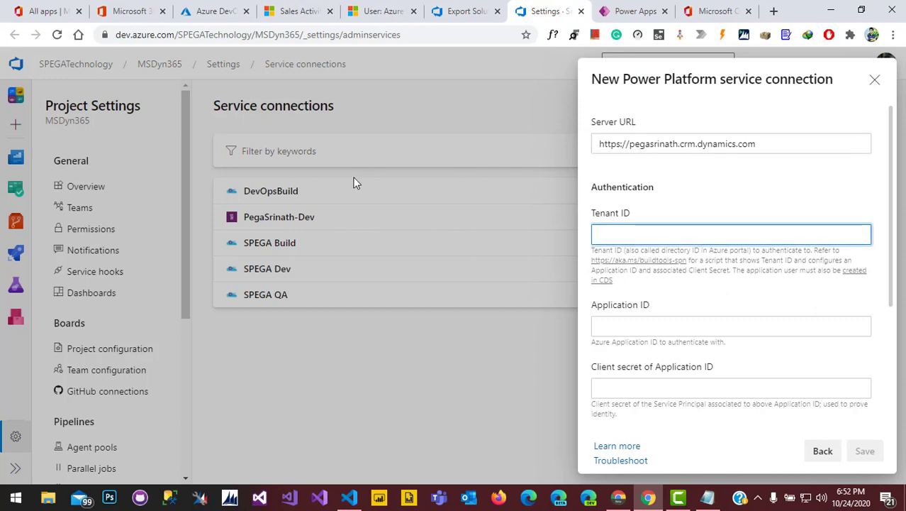
left_click(215, 14)
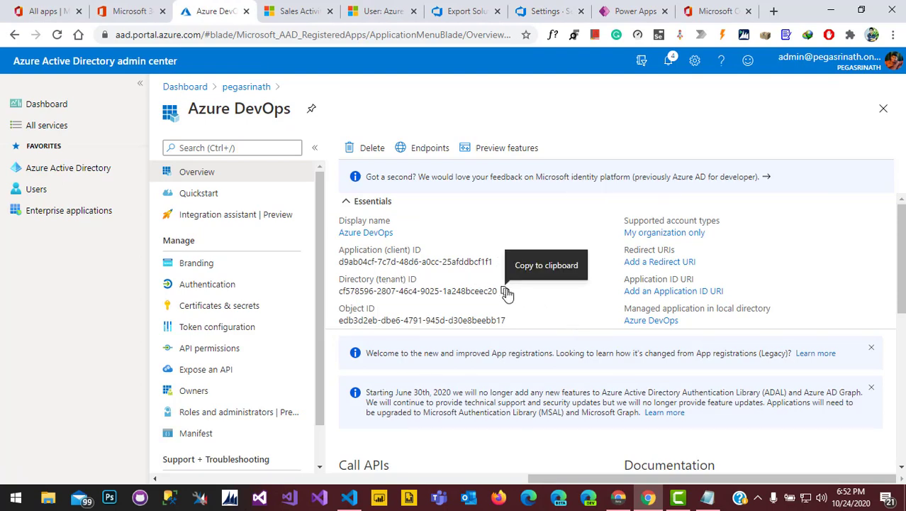
left_click(505, 291)
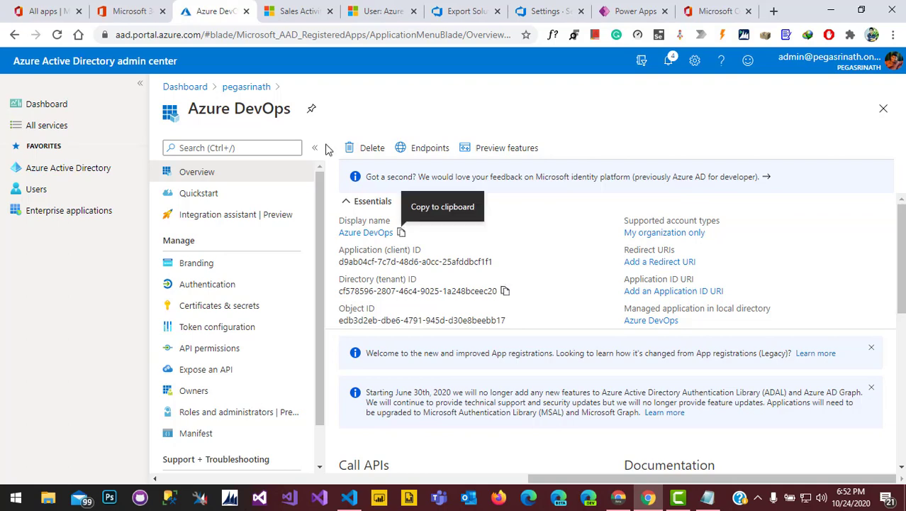
left_click(529, 14)
key("ctrl+v")
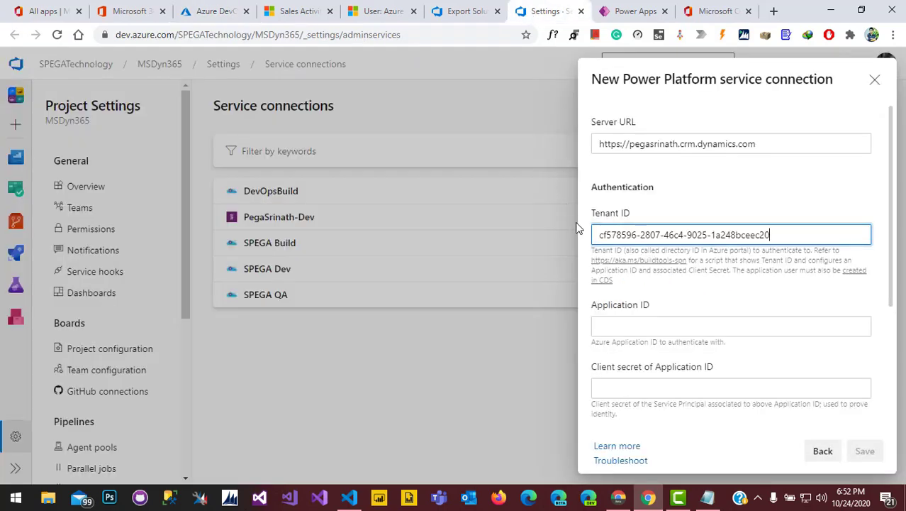
Copy the Application (client) ID from the Azure DevOps app registration into the service connection's Application ID
left_click(630, 317)
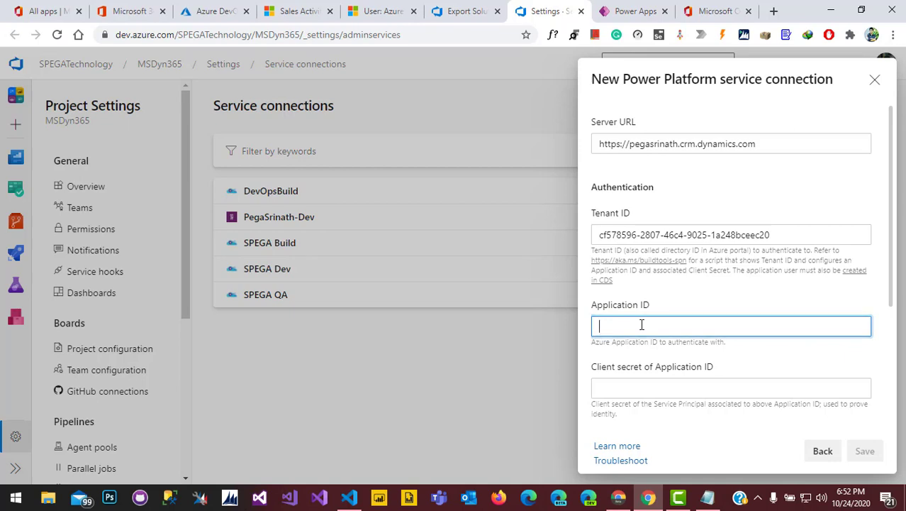
left_click(212, 10)
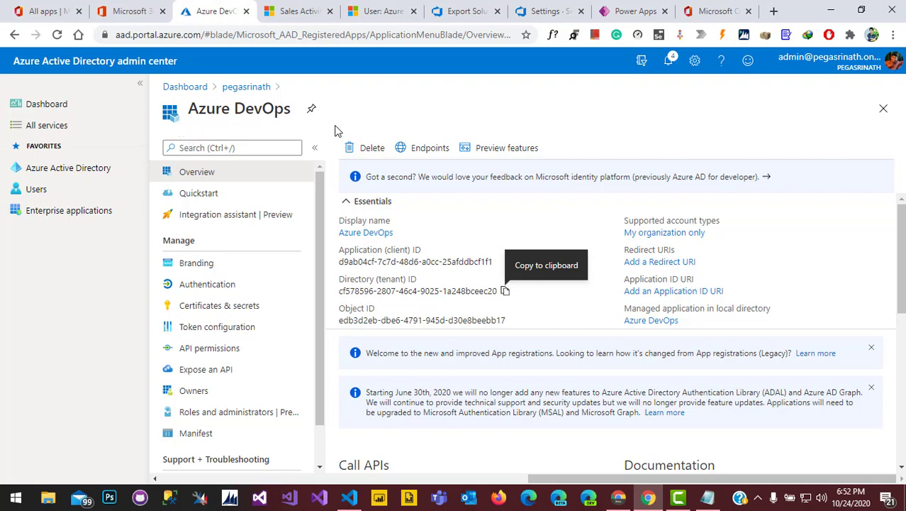
left_click(500, 261)
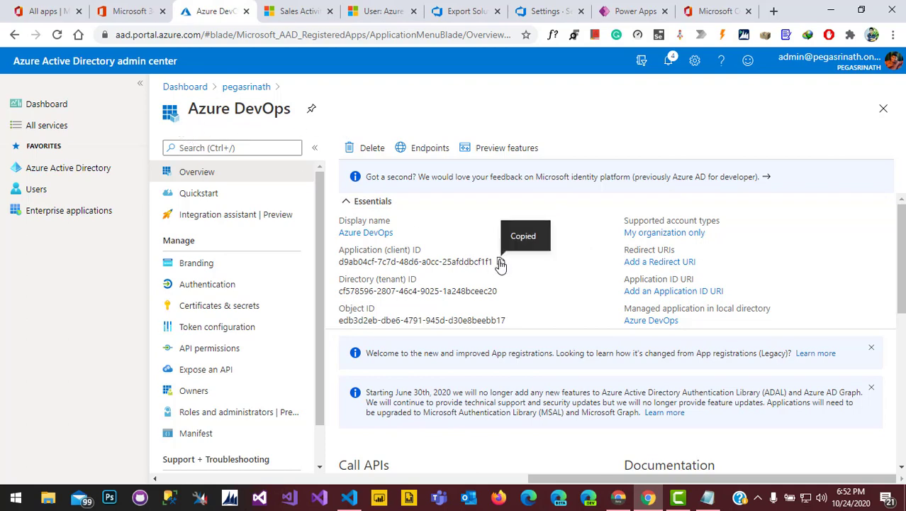
key("ctrl+7")
key("ctrl+v")
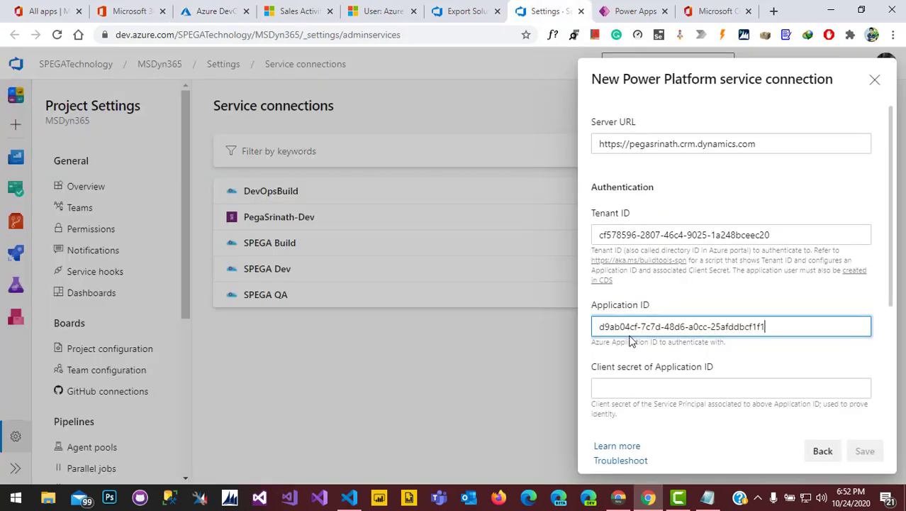
Copy the app registration's client secret value, described as Key, into the connection's Client secret of Application ID
scroll(735, 356, "down", 3)
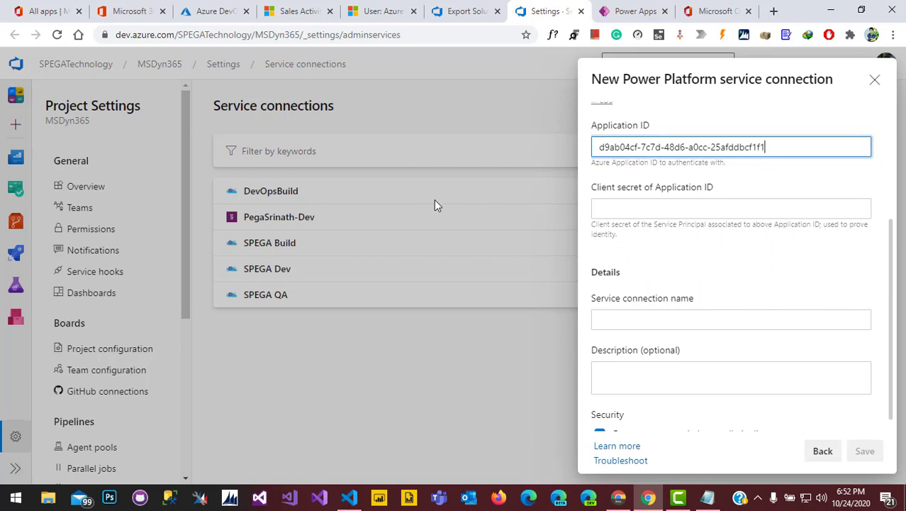
left_click(205, 11)
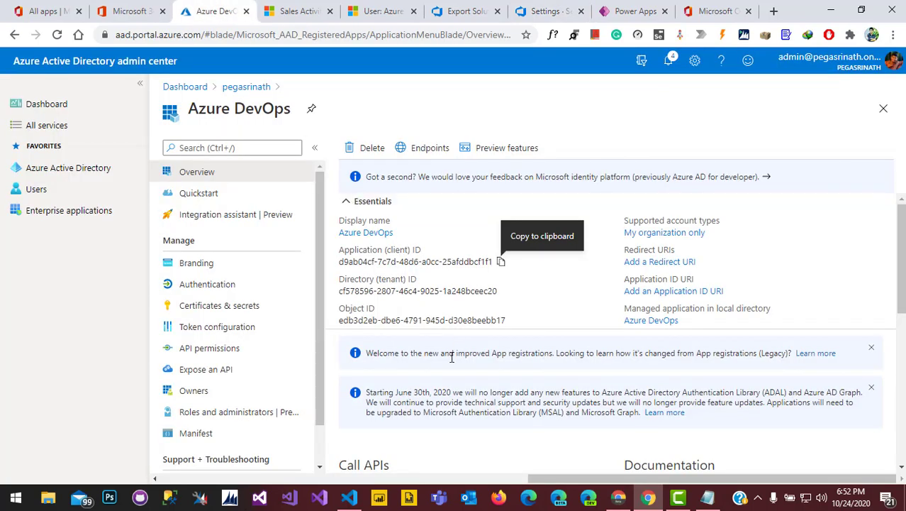
left_click(224, 315)
scroll(425, 364, "down", 2)
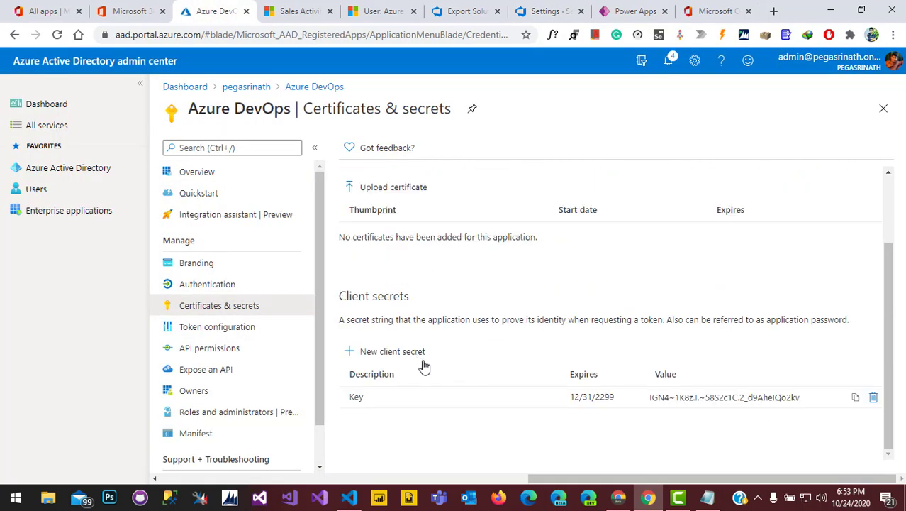
left_click(855, 399)
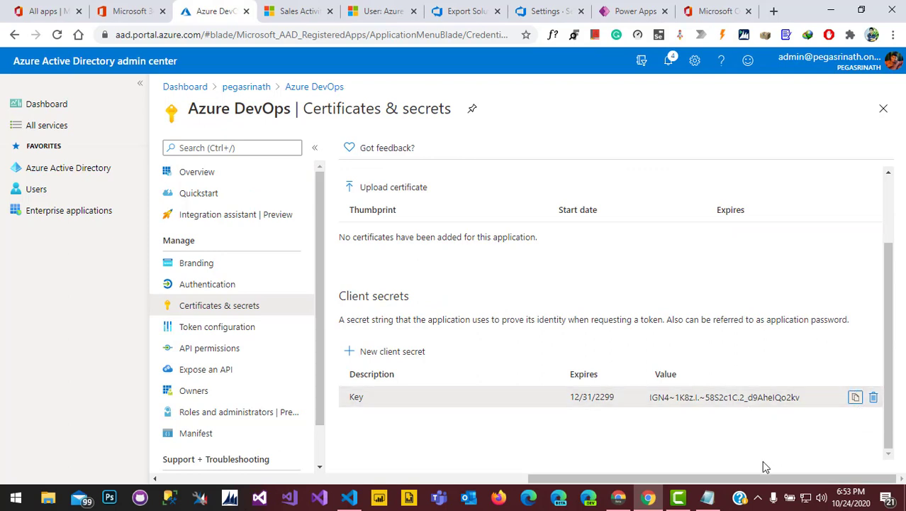
left_click(546, 10)
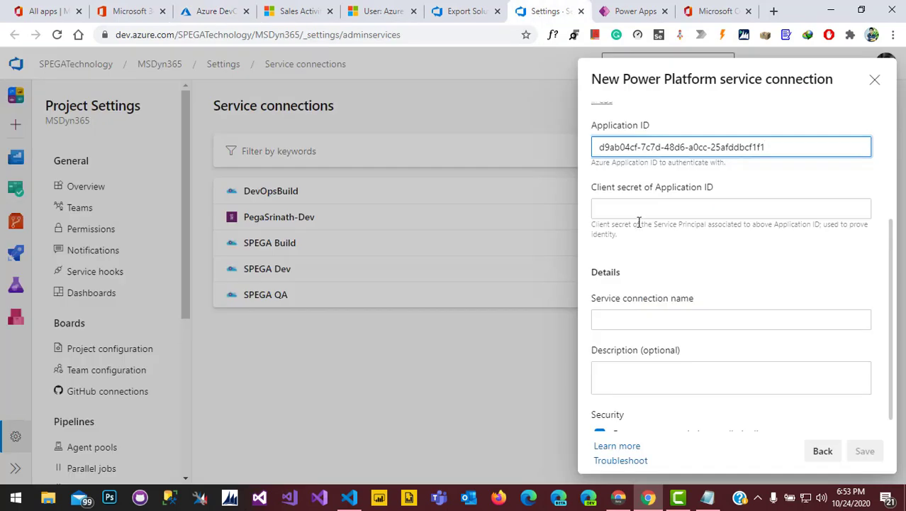
left_click(640, 208)
key("ctrl+v")
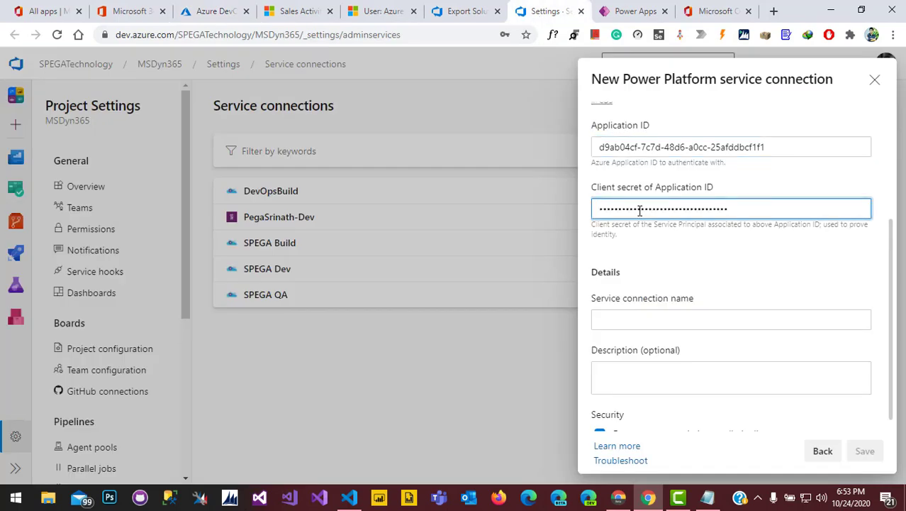
Name the service connection "AzureDevOps-SPEGA" and save it
left_click(685, 270)
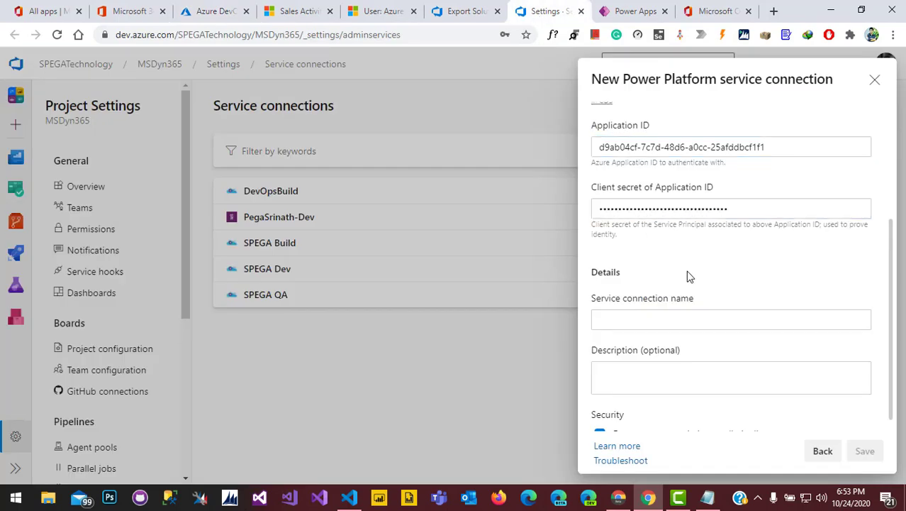
left_click(670, 316)
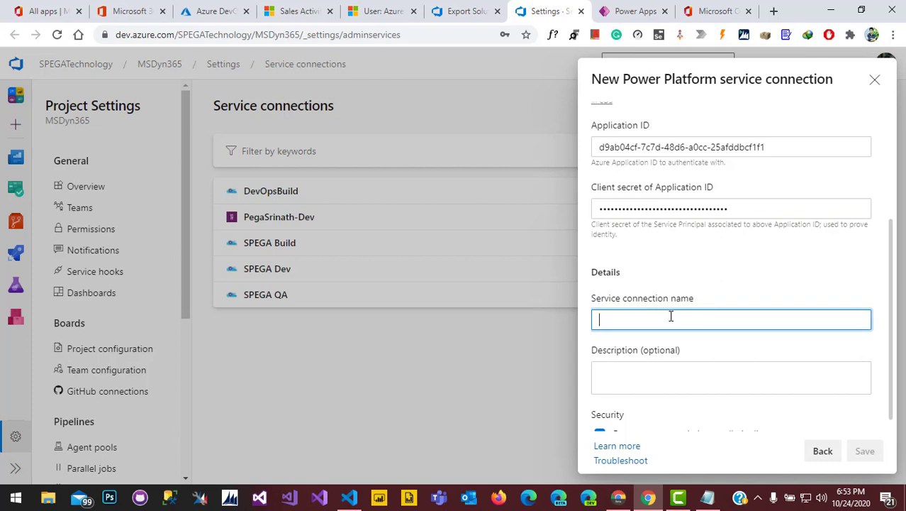
type("Az")
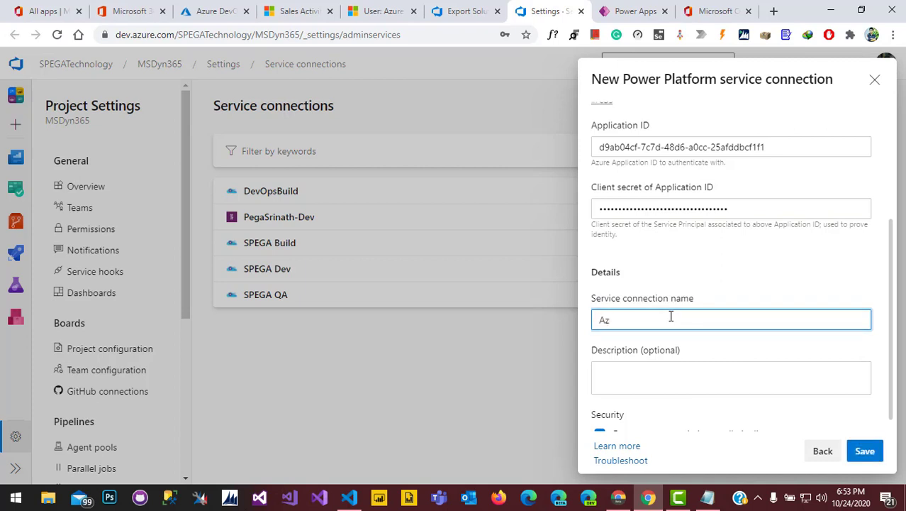
type("ureDevOps")
key("BackSpace")
type("-SPEGA")
scroll(758, 411, "down", 1)
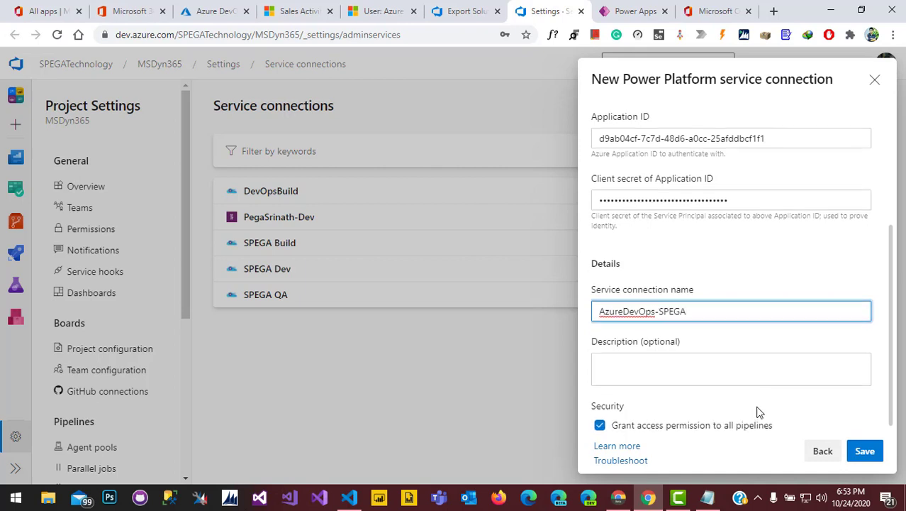
left_click(864, 451)
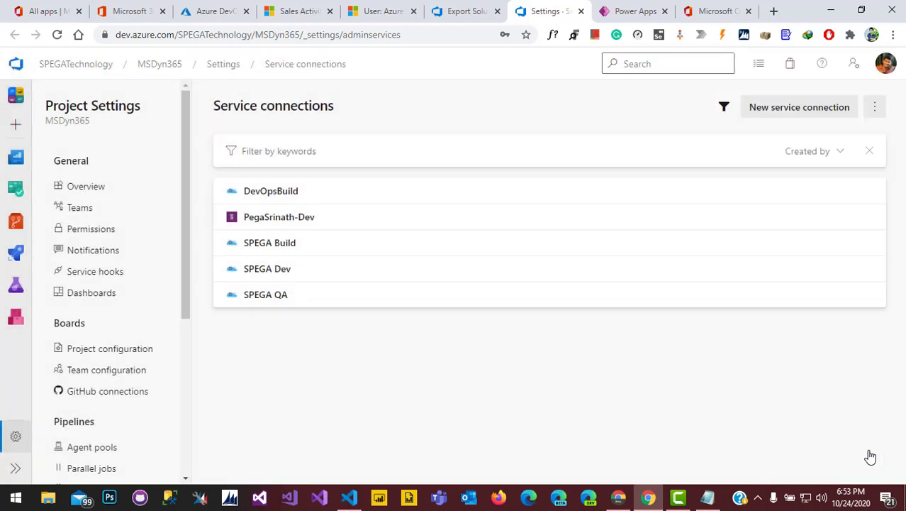
Refresh the service connections in the Power Platform Export Solution task and select AzureDevOps-SPEGA
left_click(466, 14)
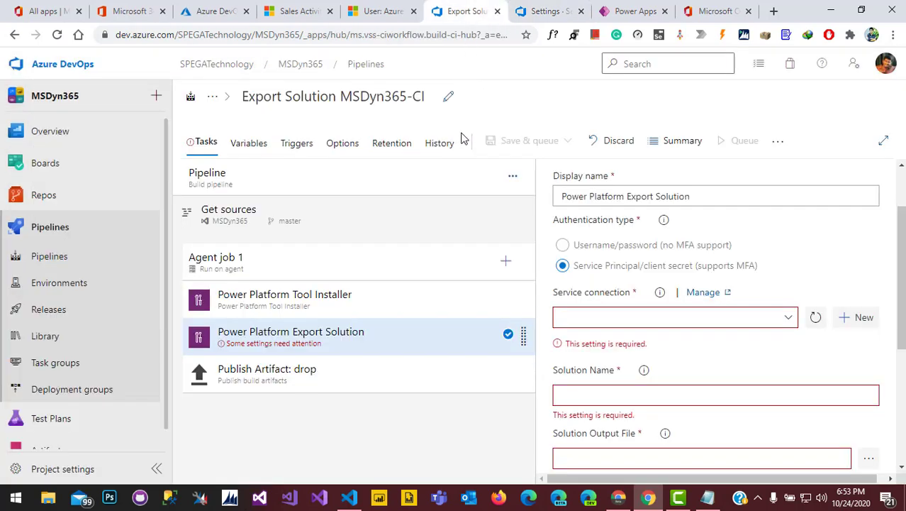
left_click(814, 319)
left_click(789, 318)
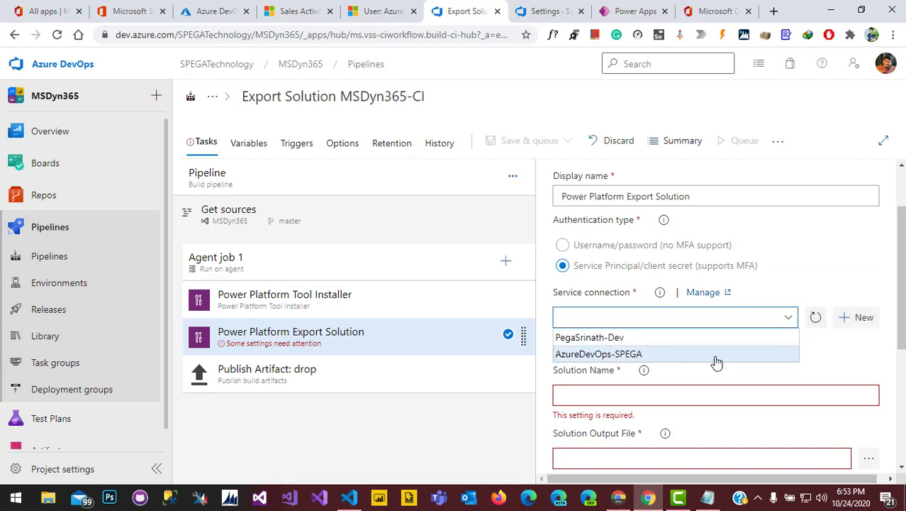
left_click(648, 356)
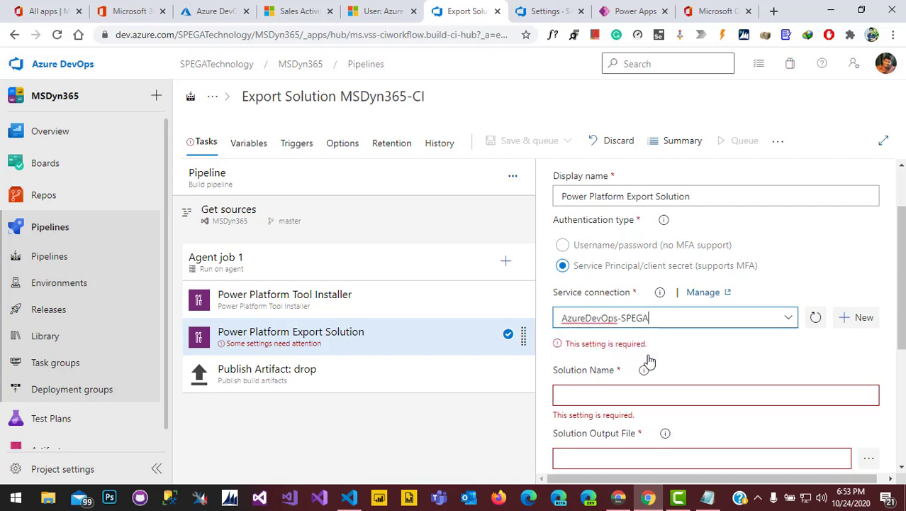
Set the export task's Solution Name to the pipeline variable reference $(SulutionName)
scroll(701, 365, "down", 1)
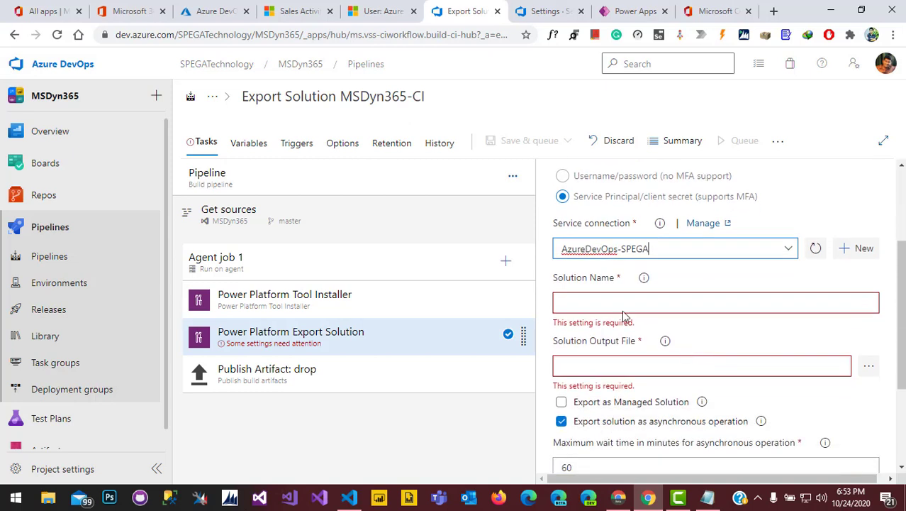
left_click(599, 301)
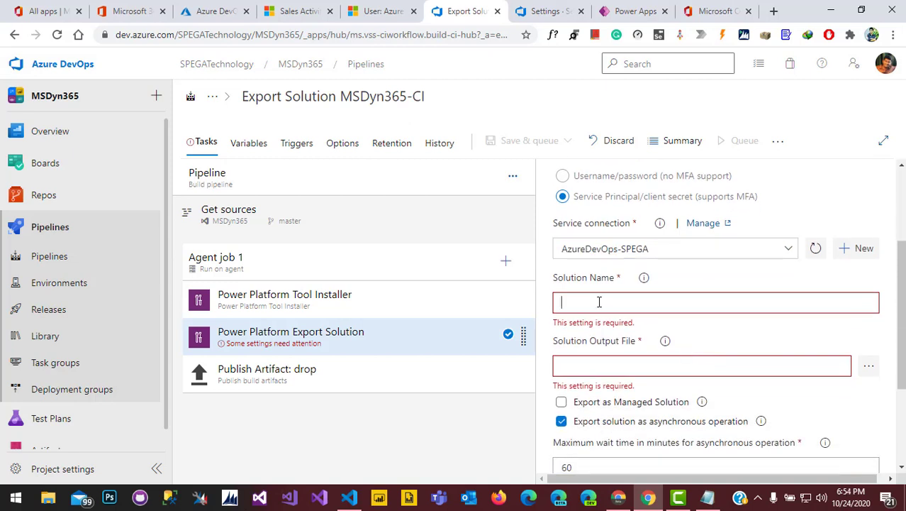
type("$(")
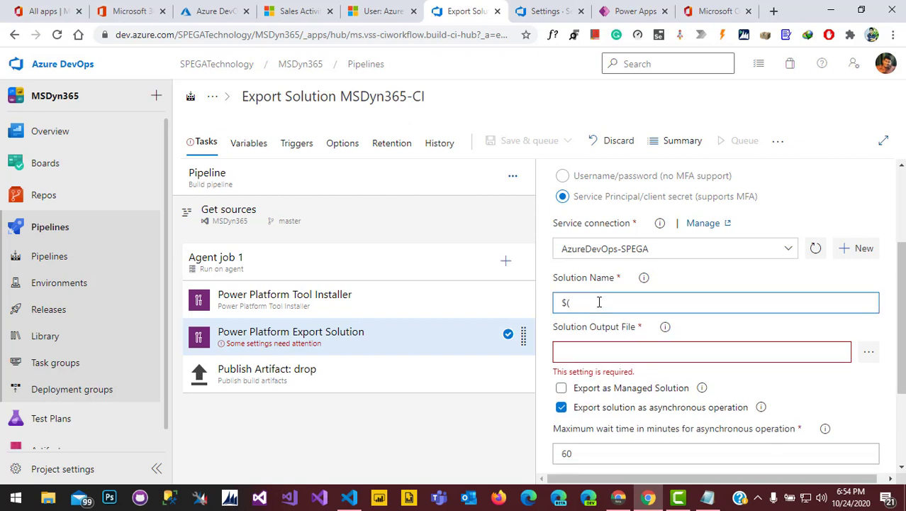
type("SulutionName)")
Add a pipeline variable named SulutionName, matching the name used in the export task
double_click(611, 300)
left_click(250, 144)
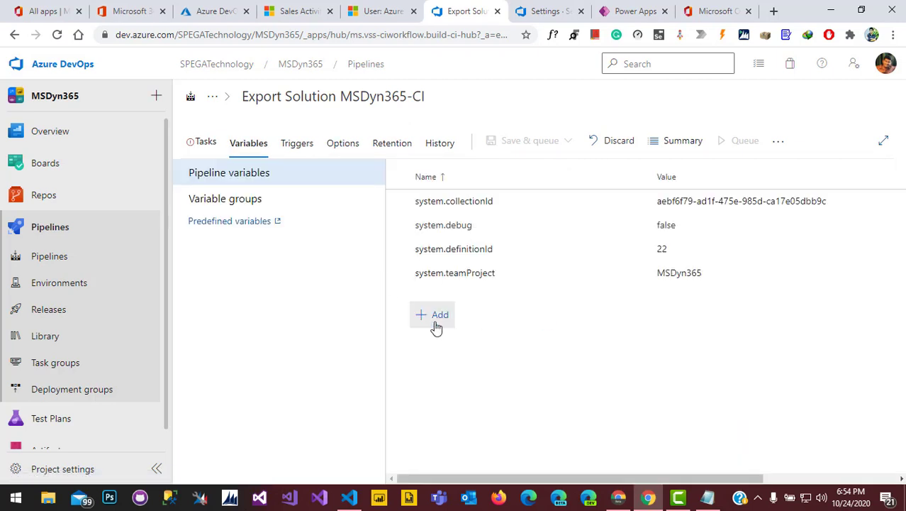
left_click(433, 323)
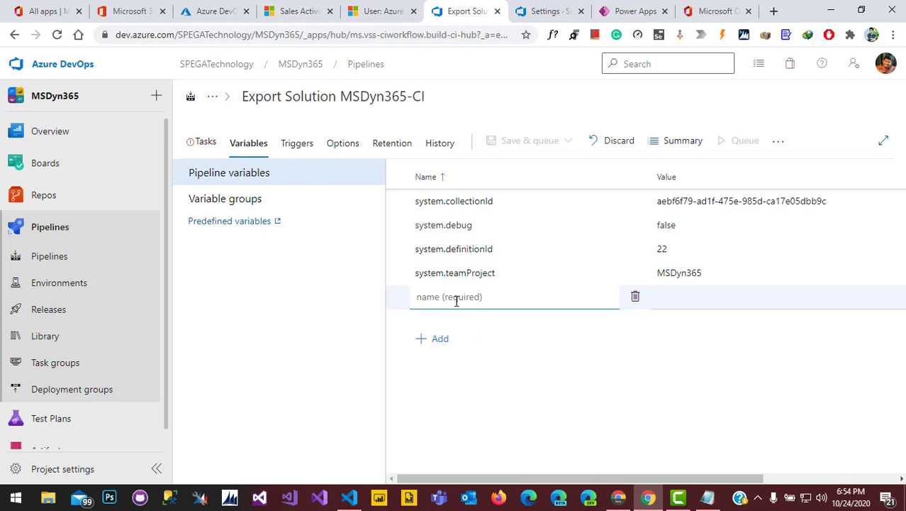
type("SulutionName")
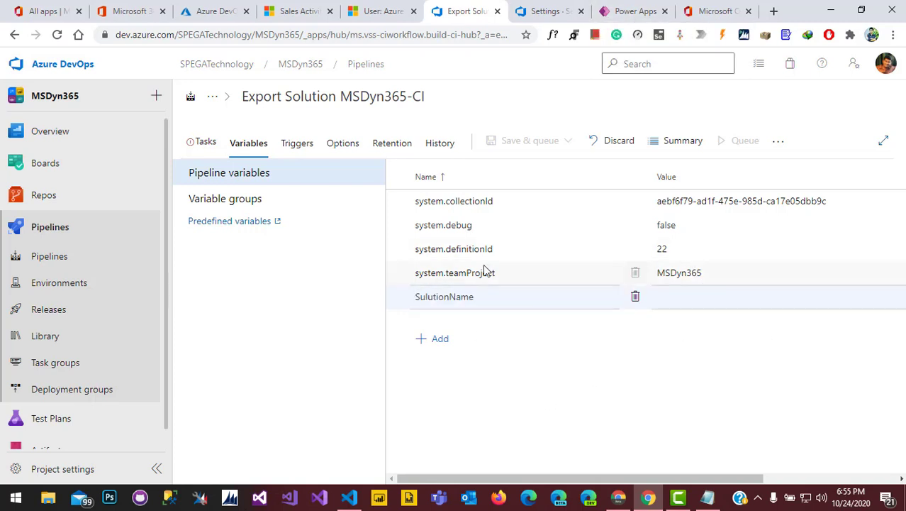
Copy the SPEGA solution's name from Power Apps into the new variable's value and set system.debug to true
left_click(636, 11)
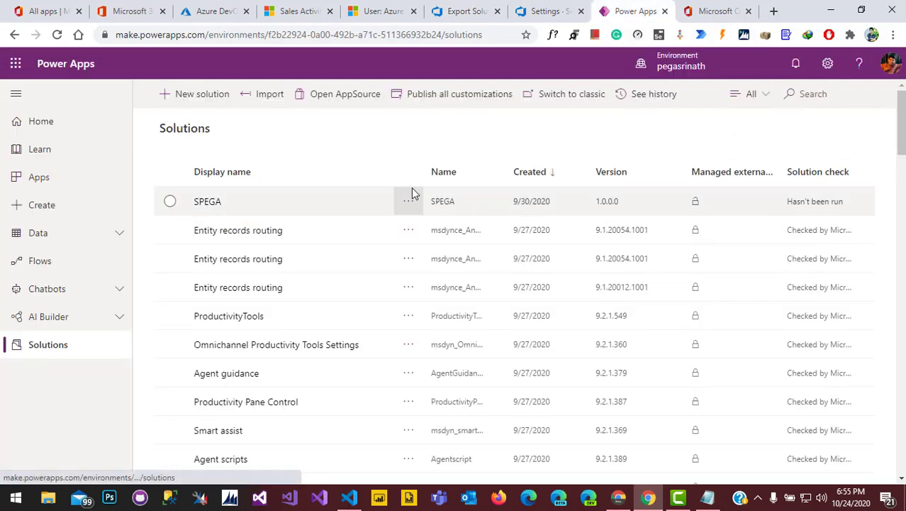
left_click(433, 204)
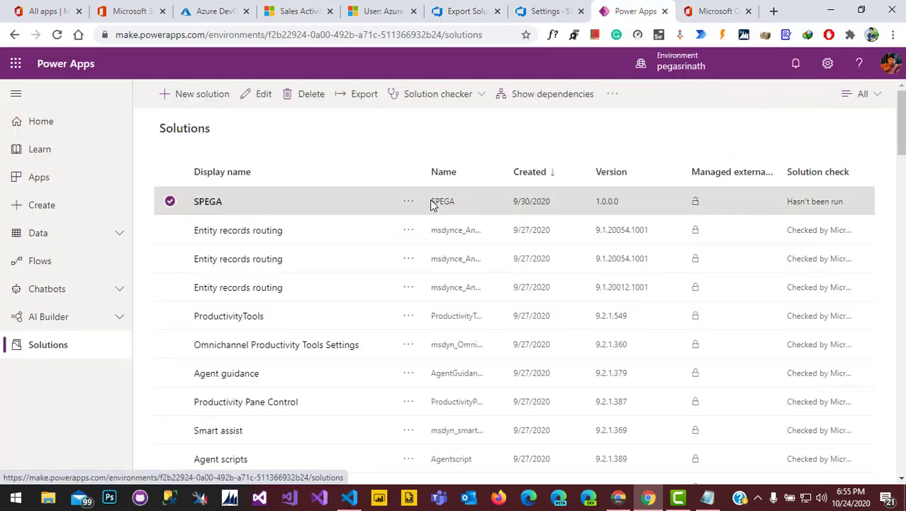
left_click_drag(432, 201, 457, 201)
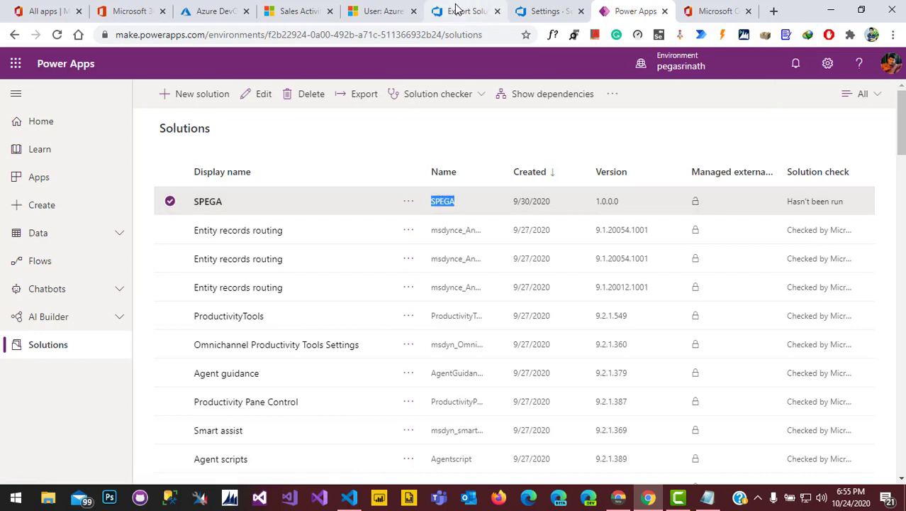
left_click(472, 12)
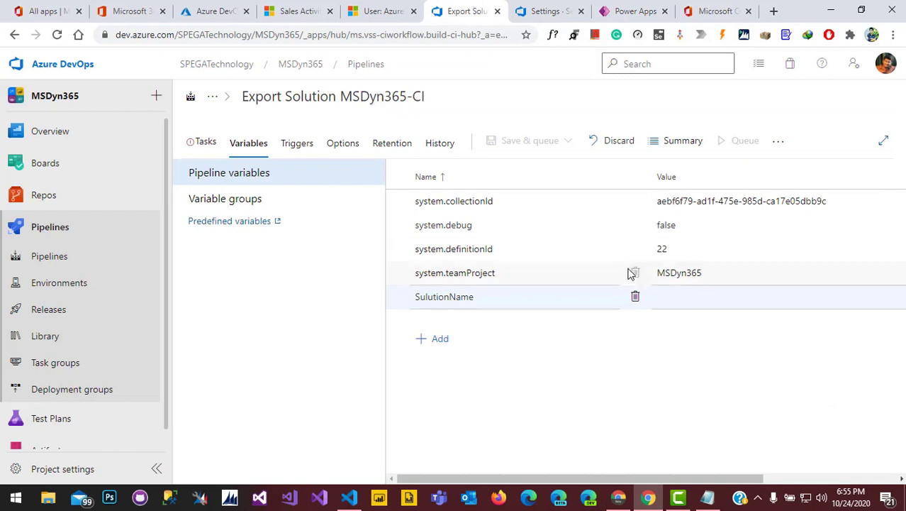
left_click(693, 305)
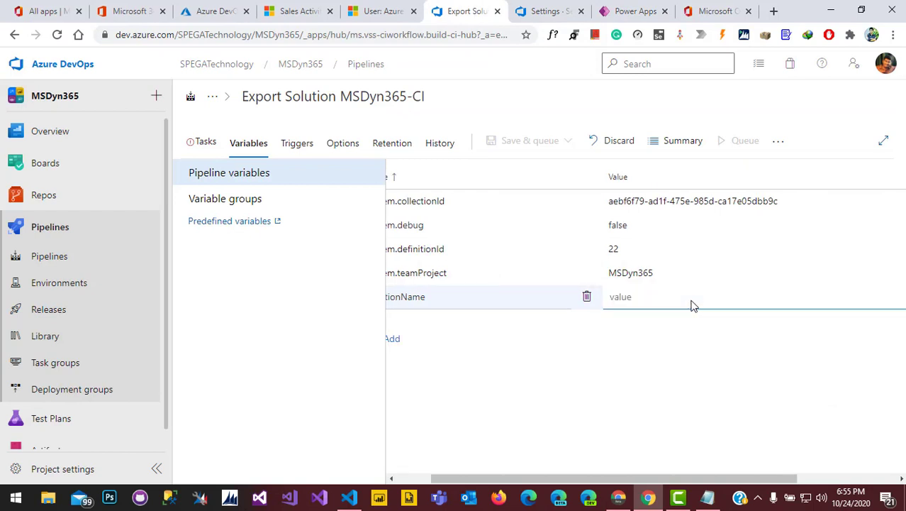
type("SPEGA")
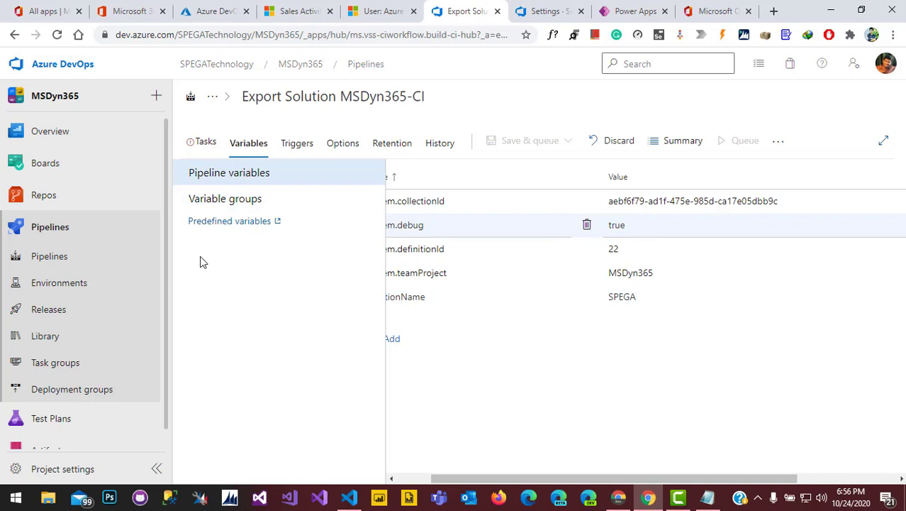
Correct the export's Solution Name to $(SolutionName), output to $(Build.ArtifactStagingDirectory)\$(SolutionName)_managed.zip, and enable Export as Managed Solution
left_click(207, 144)
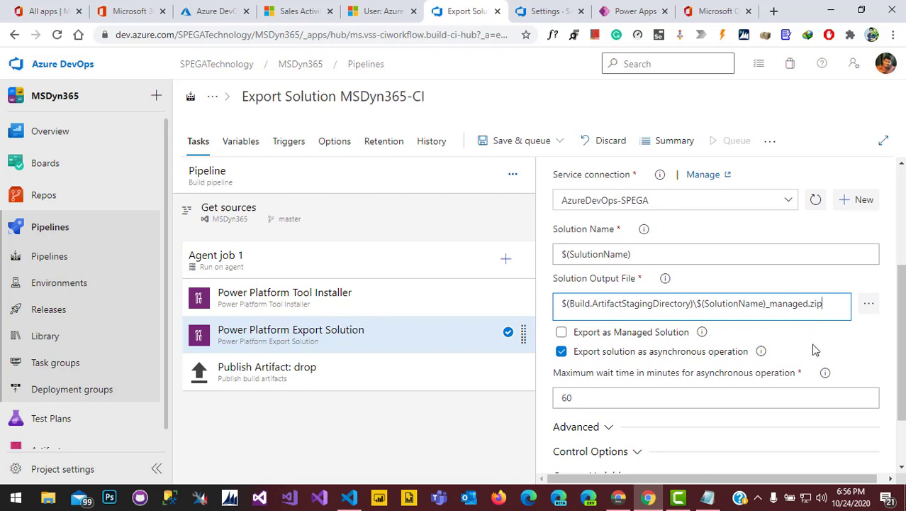
left_click(562, 333)
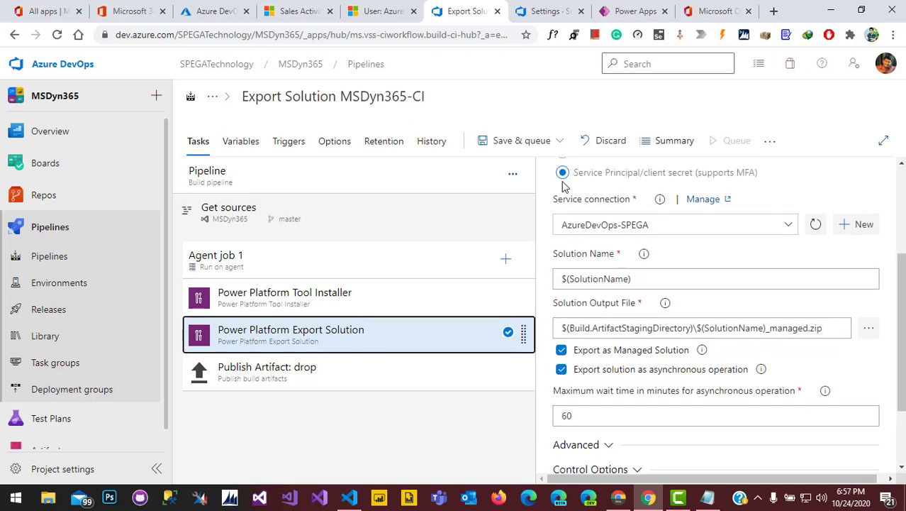
Save the build pipeline without a comment and run it with the default agent pool and the master branch
left_click(558, 143)
left_click(487, 189)
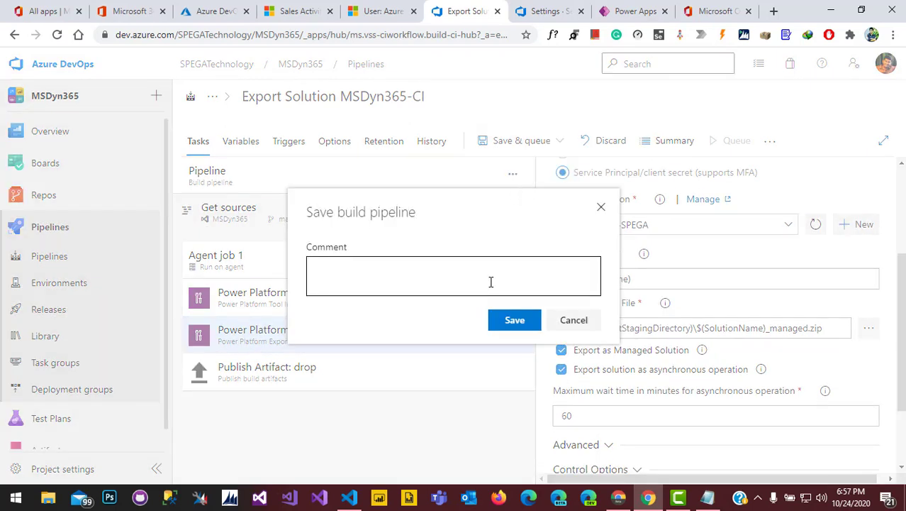
left_click(503, 317)
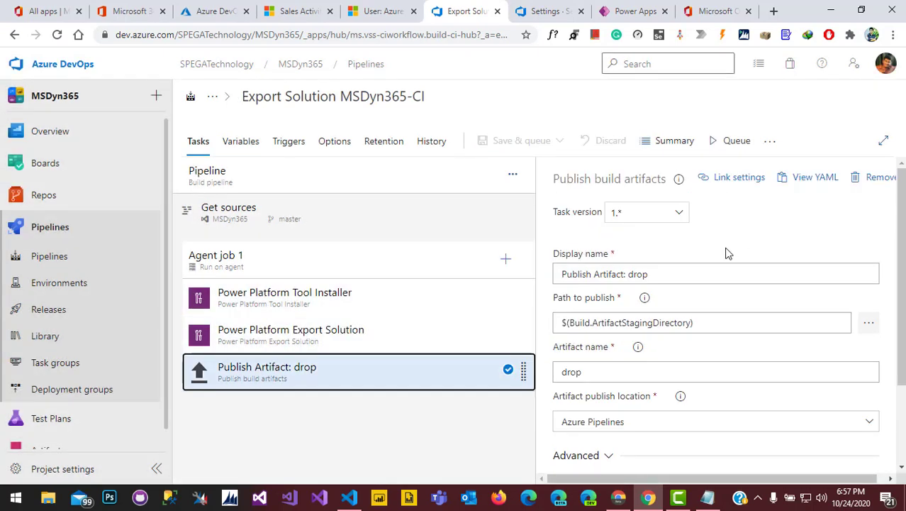
left_click(728, 141)
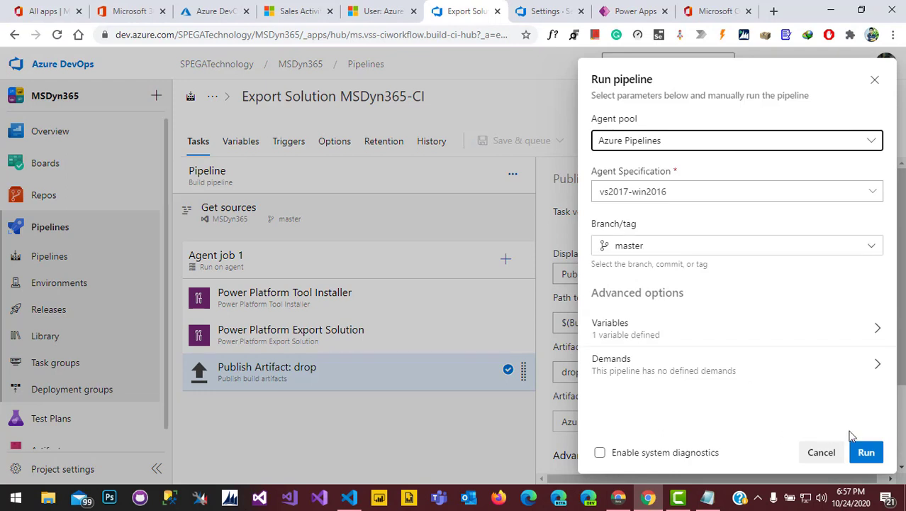
left_click(866, 450)
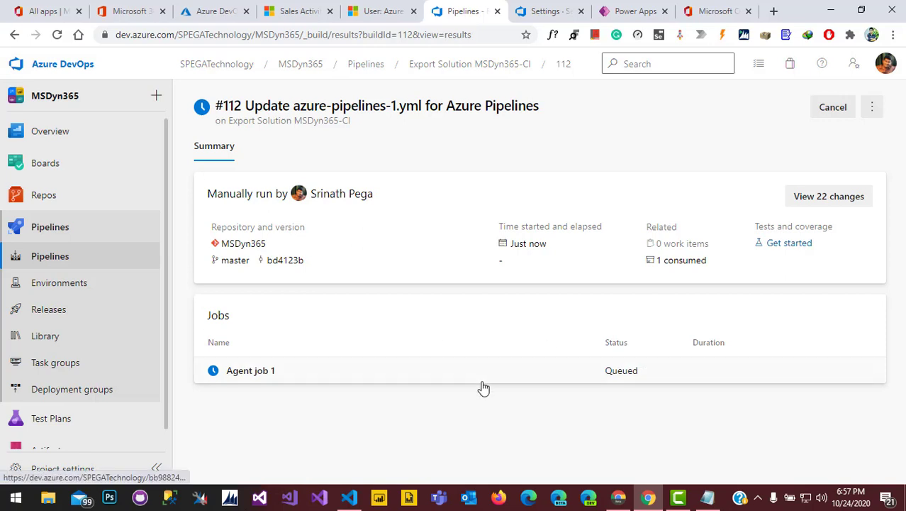
Follow Agent job 1 of the run and inspect the contents of the published drop artifact
left_click(520, 381)
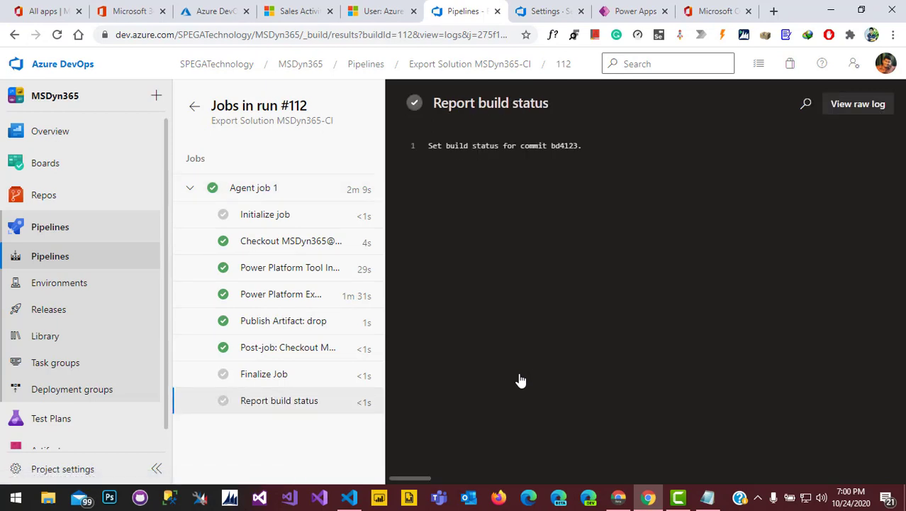
left_click(194, 114)
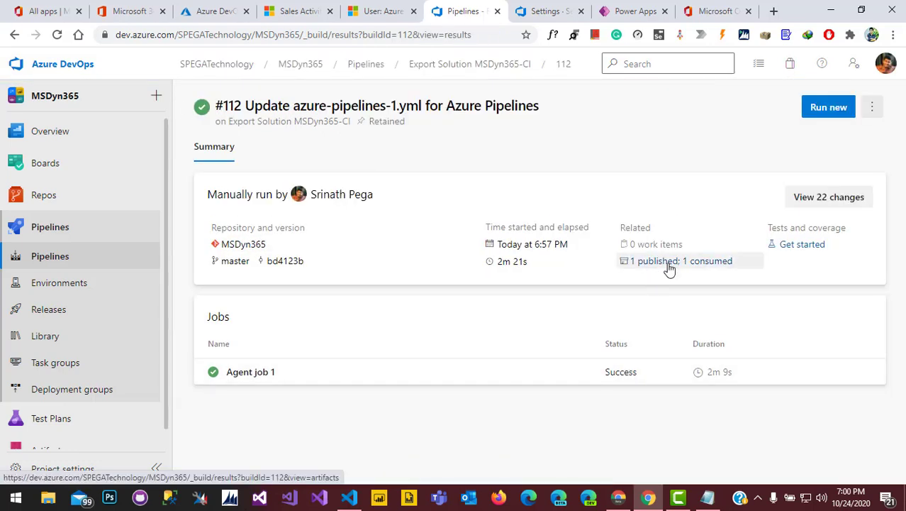
left_click(668, 264)
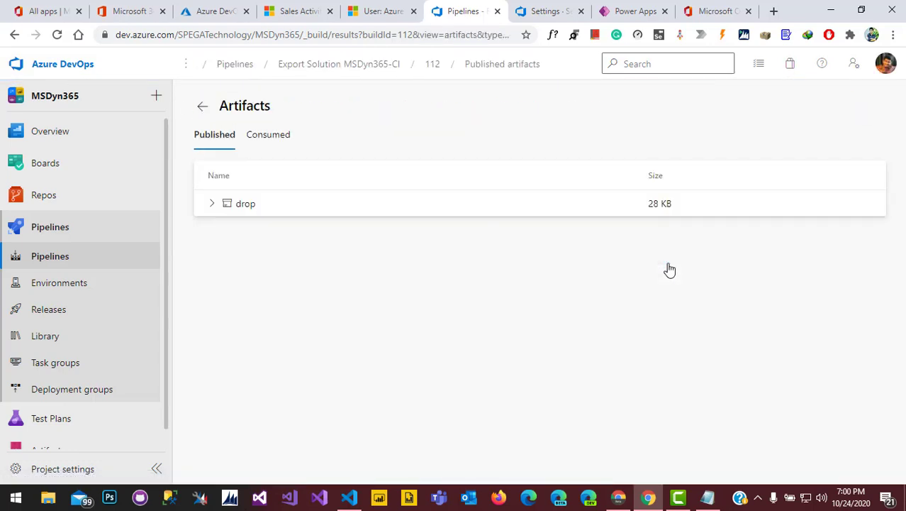
left_click(211, 204)
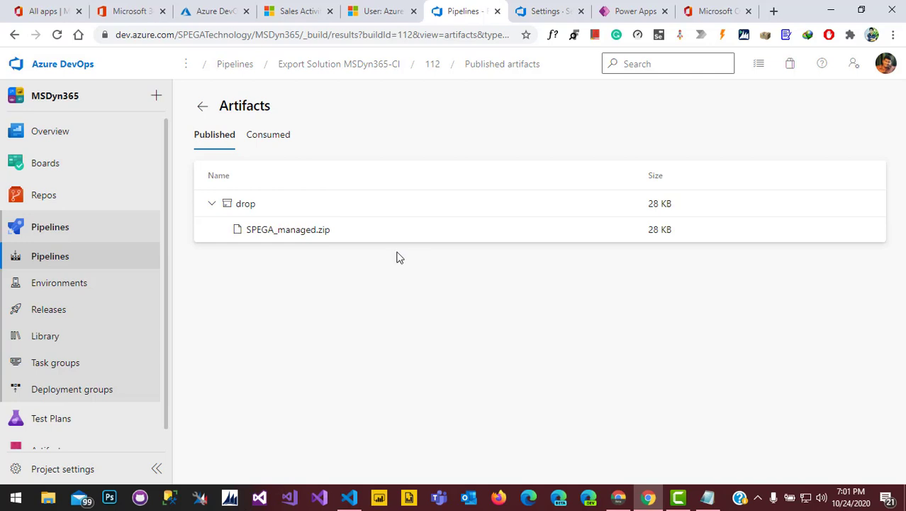
Review the Azure DevOps app registration's overview in Azure Active Directory and the Azure DevOps user's licenses in the Microsoft 365 admin center
key("ctrl+3")
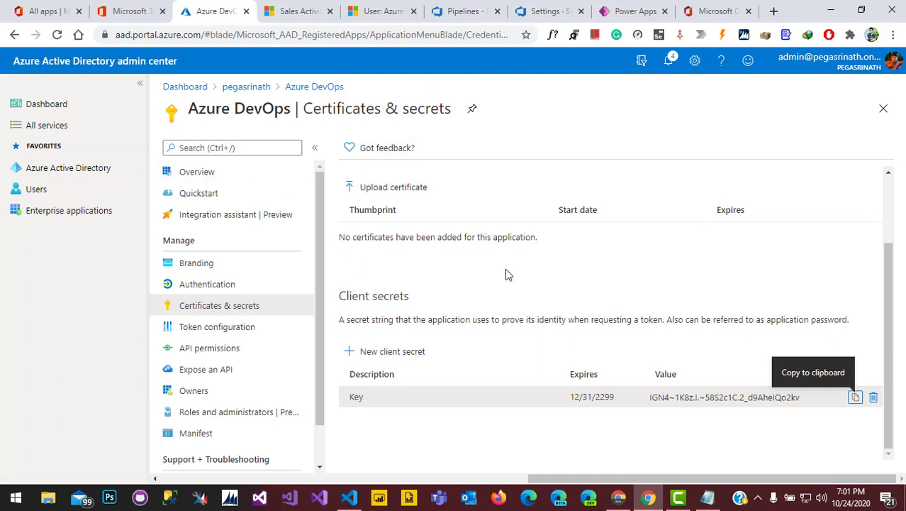
left_click(206, 177)
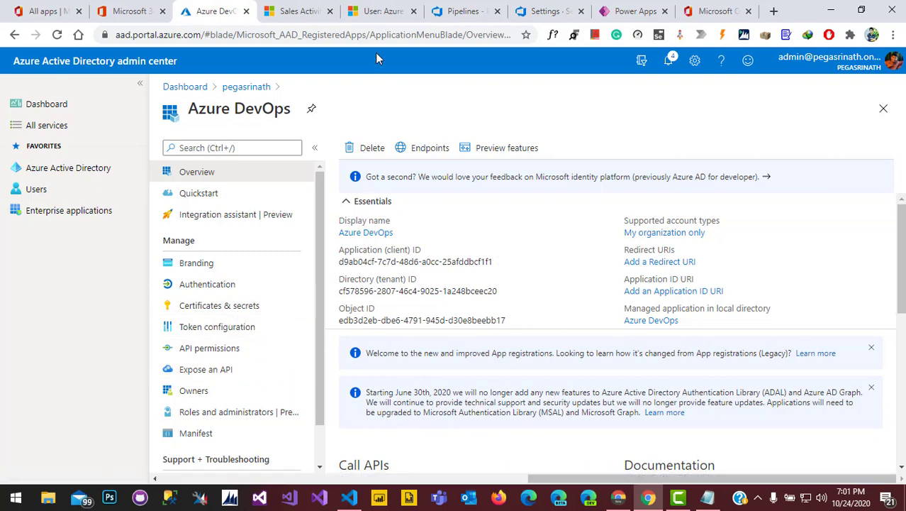
key("ctrl+shift+Tab")
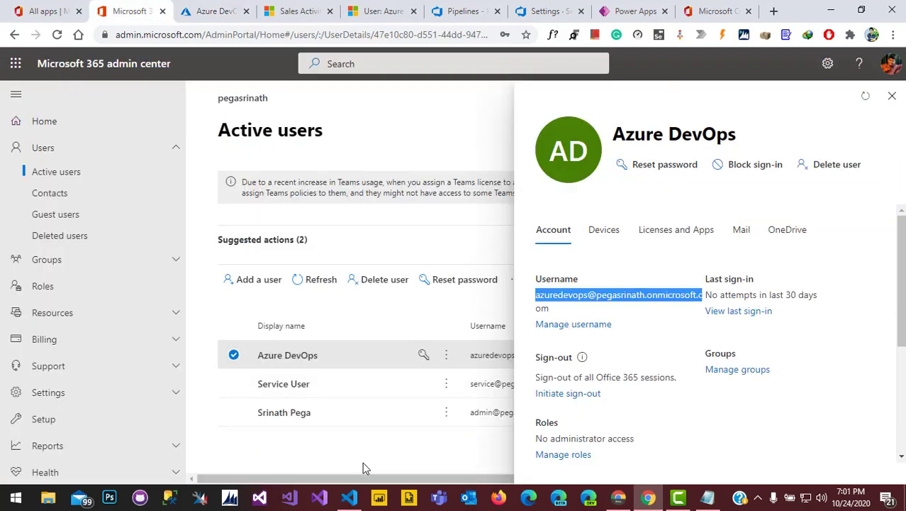
left_click(893, 98)
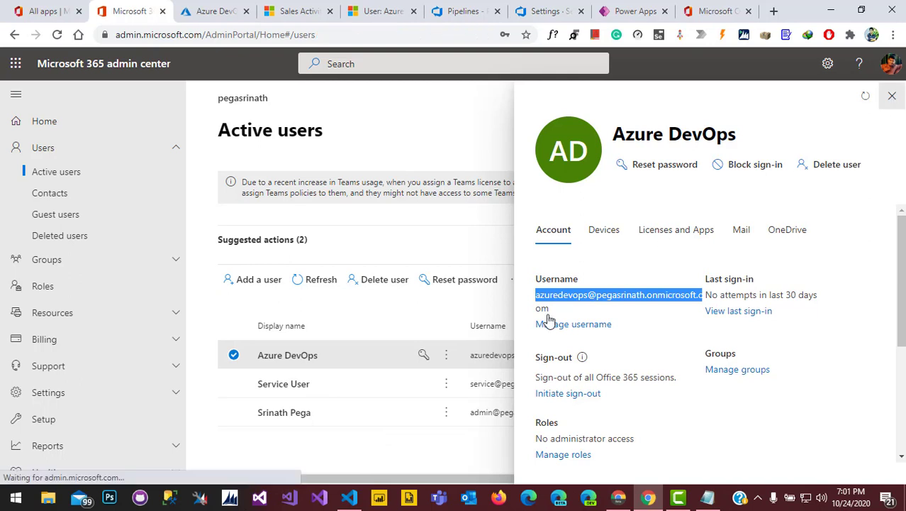
left_click(287, 358)
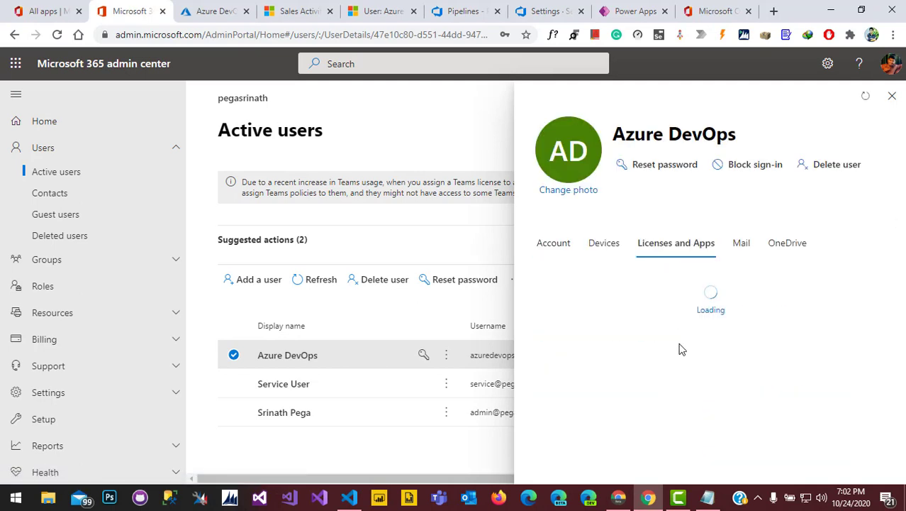
scroll(678, 348, "down", 3)
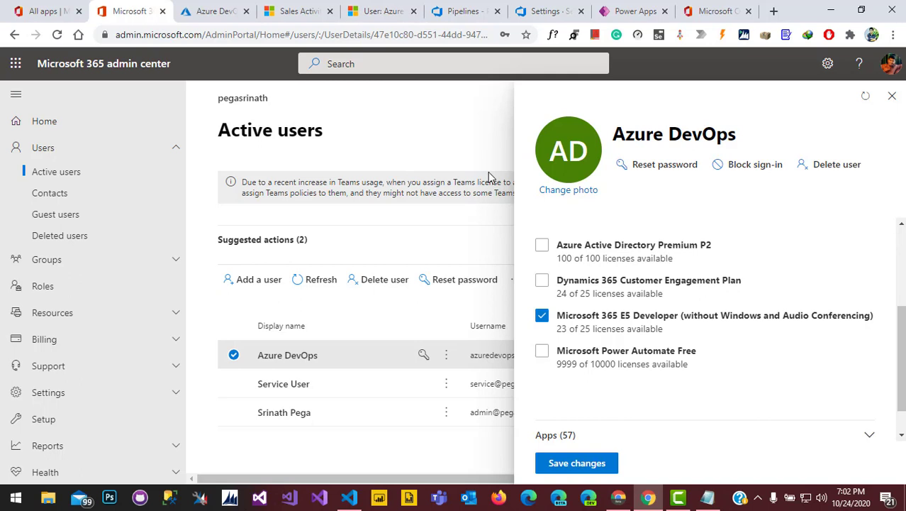
Compare the Azure DevOps application user's details in Dynamics 365 with the app registration's overview in Azure Active Directory
left_click(384, 16)
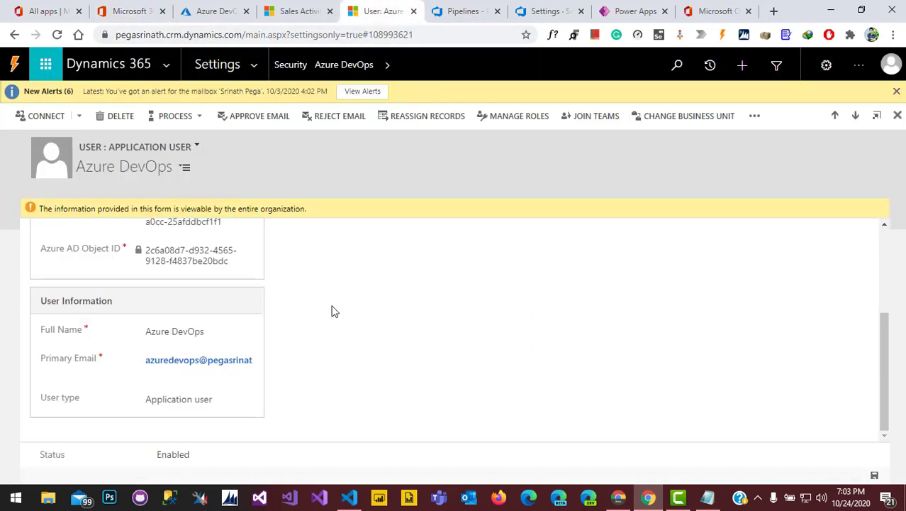
scroll(331, 312, "up", 3)
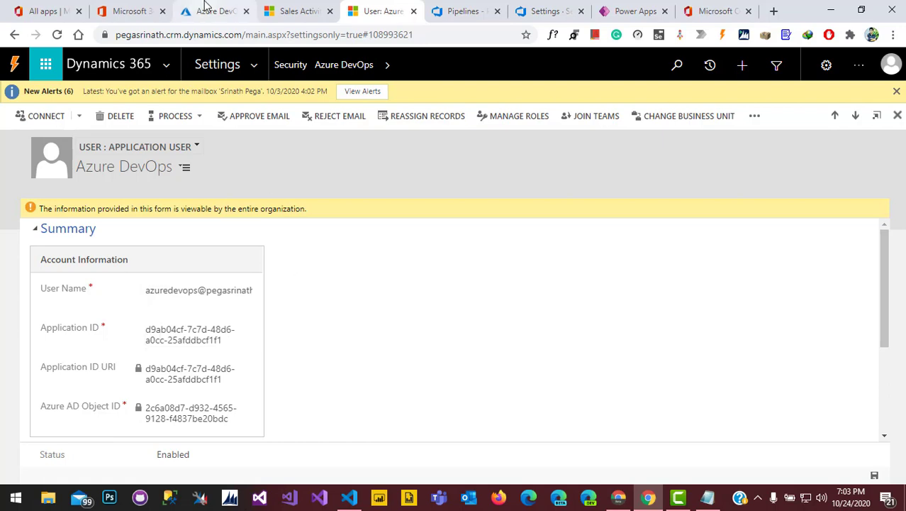
left_click(213, 11)
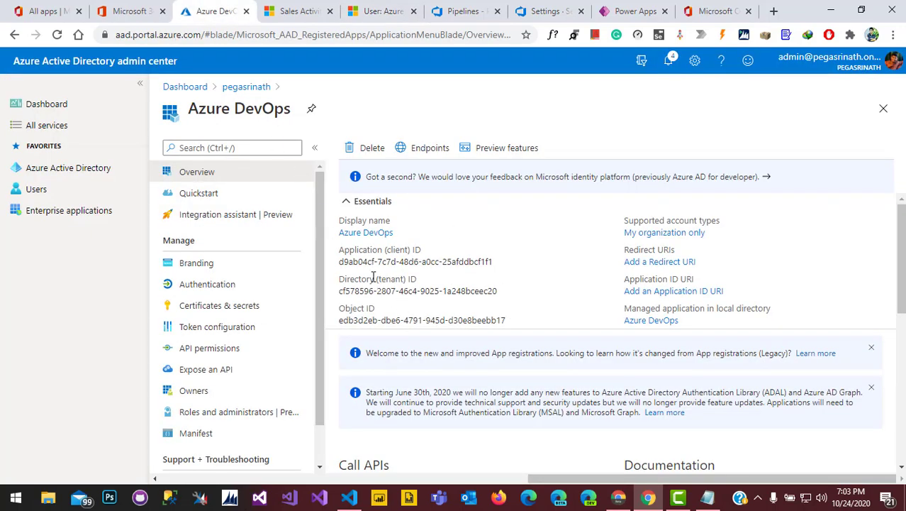
mouse_move(443, 285)
left_click(376, 9)
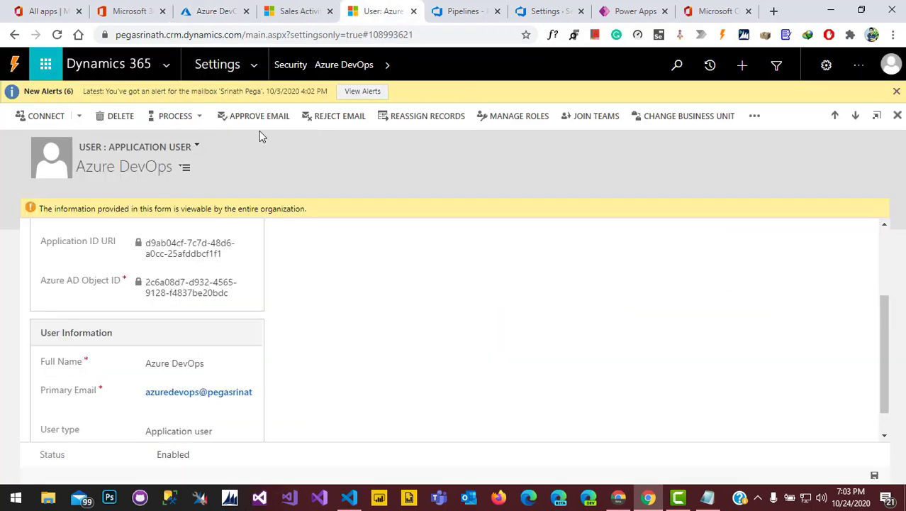
scroll(157, 401, "down", 1)
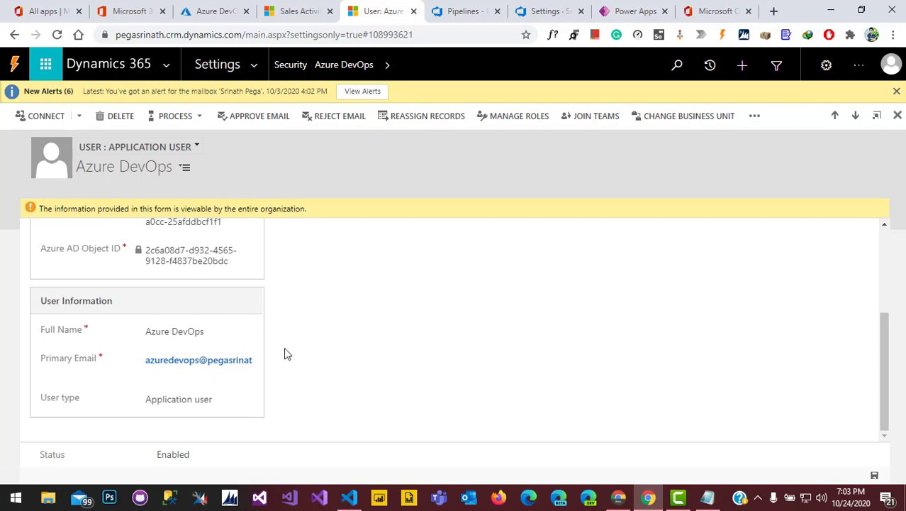
left_click(215, 12)
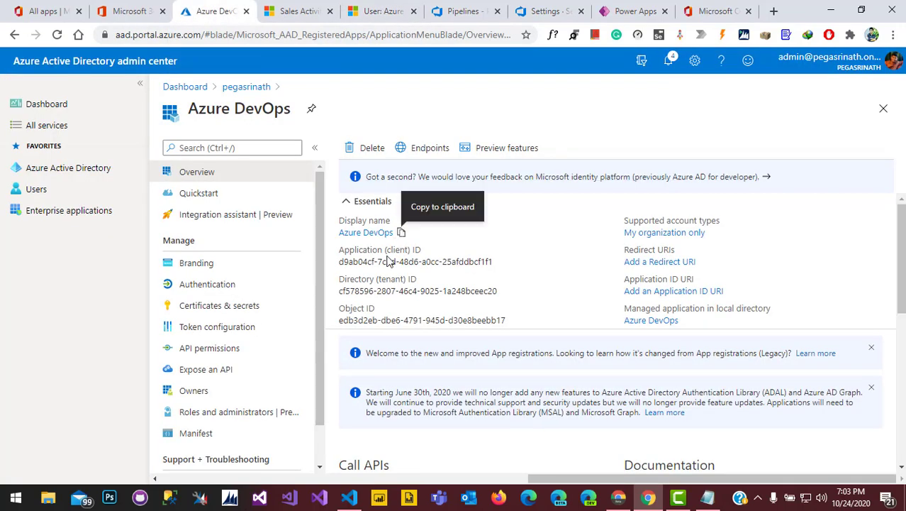
scroll(552, 392, "down", 1)
scroll(552, 393, "down", 3)
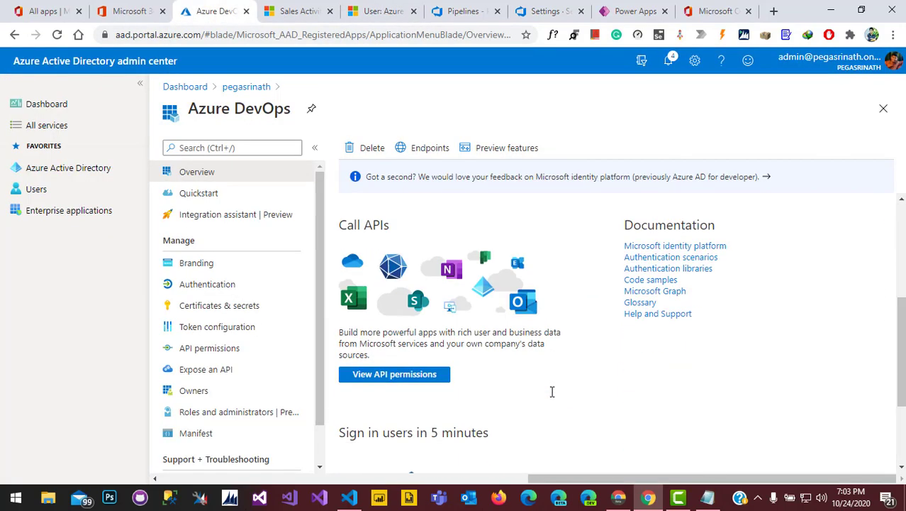